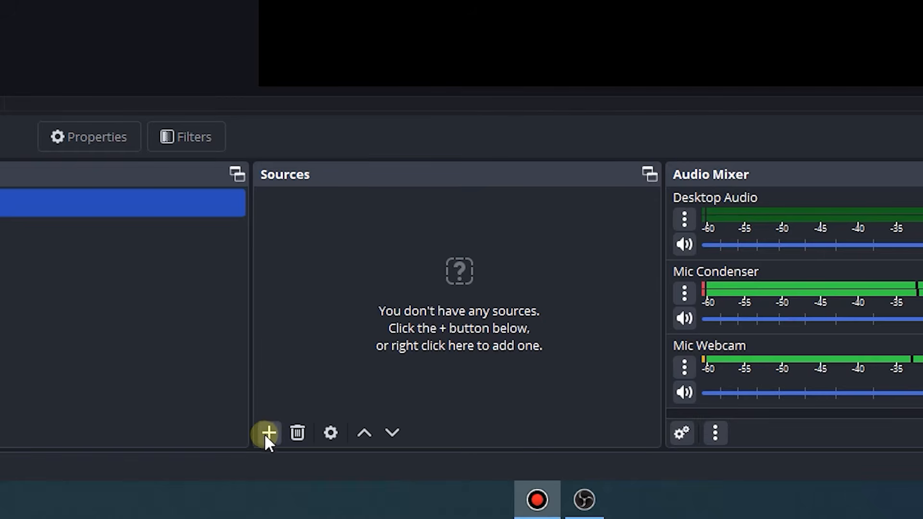
- Add a new Video Capture Device source and select NYK NEMESIS as its camera
click(268, 433)
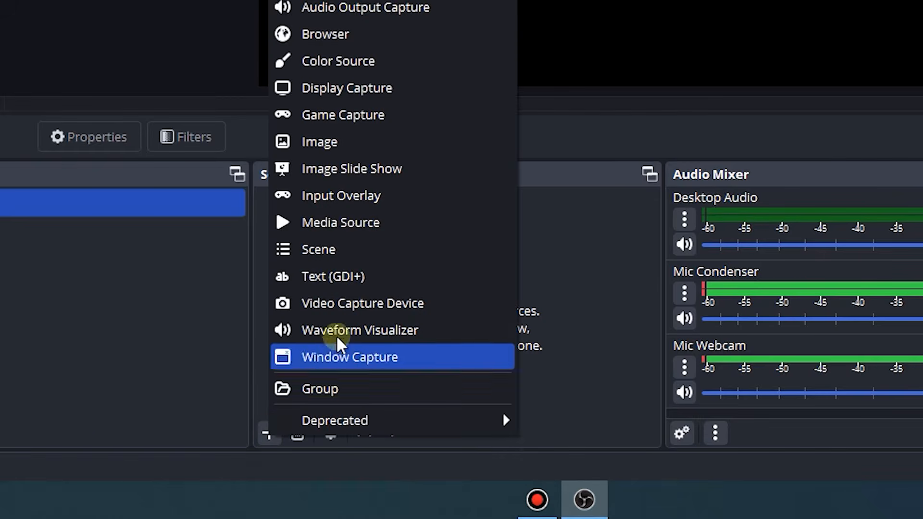
click(356, 307)
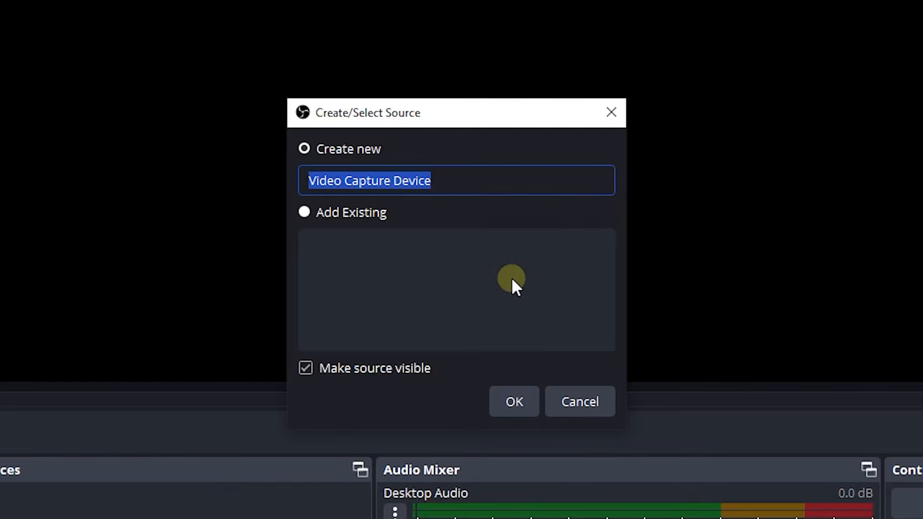
click(515, 401)
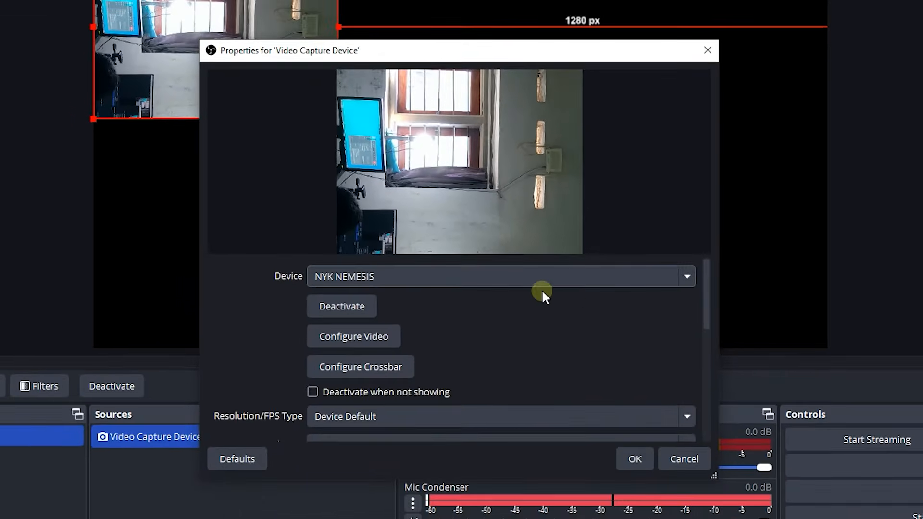
click(530, 277)
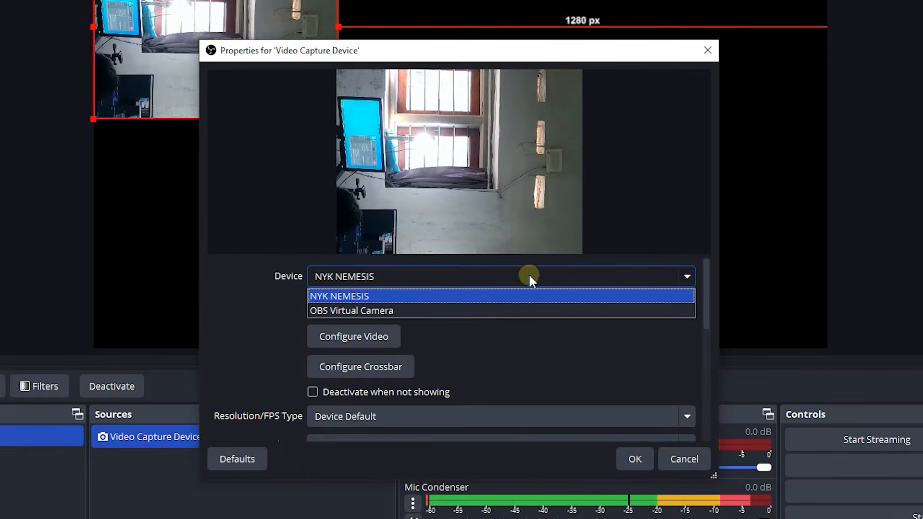
click(421, 296)
- Set the camera's Resolution/FPS Type to Custom with a resolution of 2560x1440 and confirm the source properties
drag(705, 301, 709, 336)
click(684, 324)
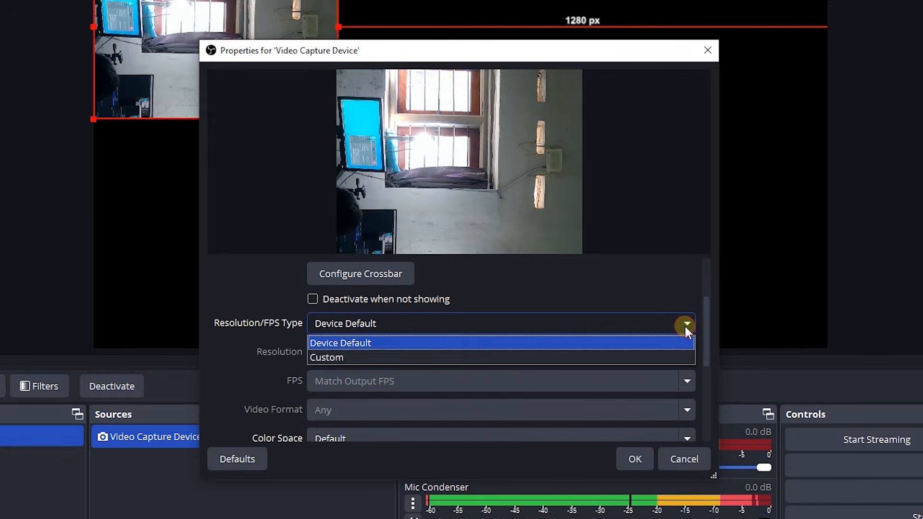
click(493, 357)
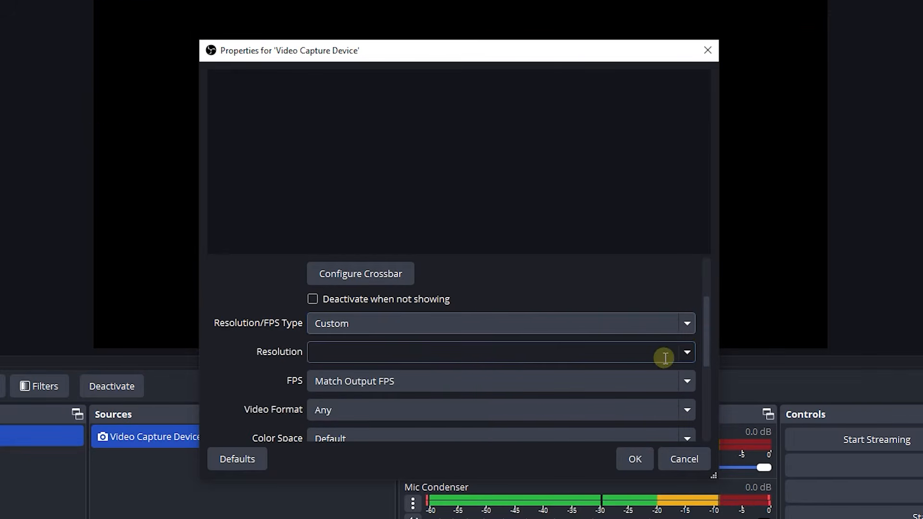
click(687, 352)
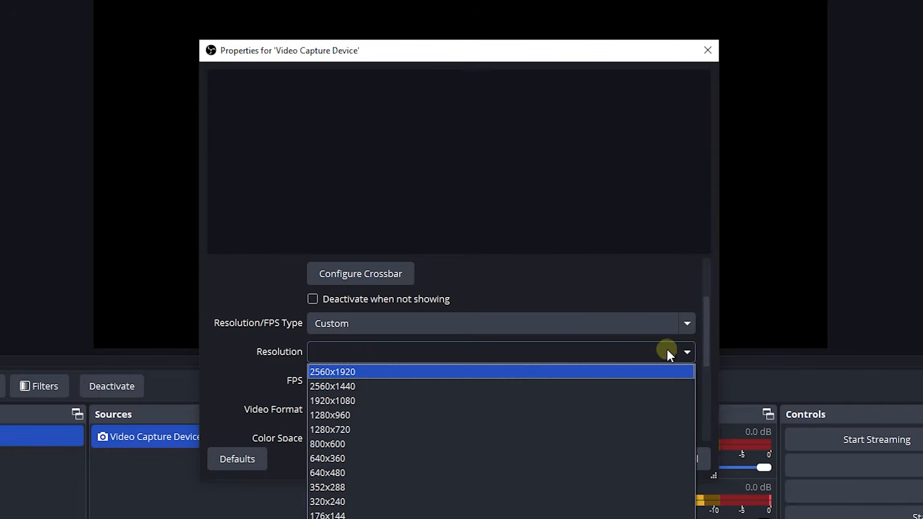
click(378, 387)
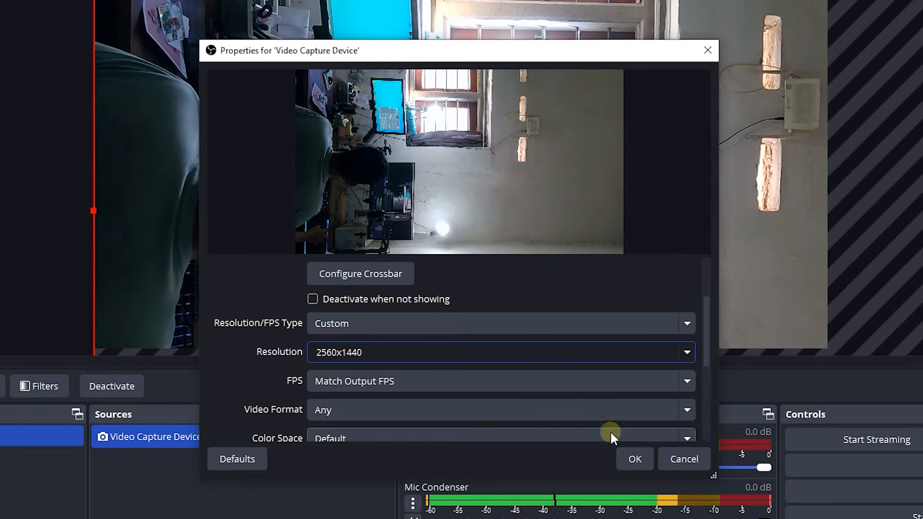
drag(706, 331, 703, 348)
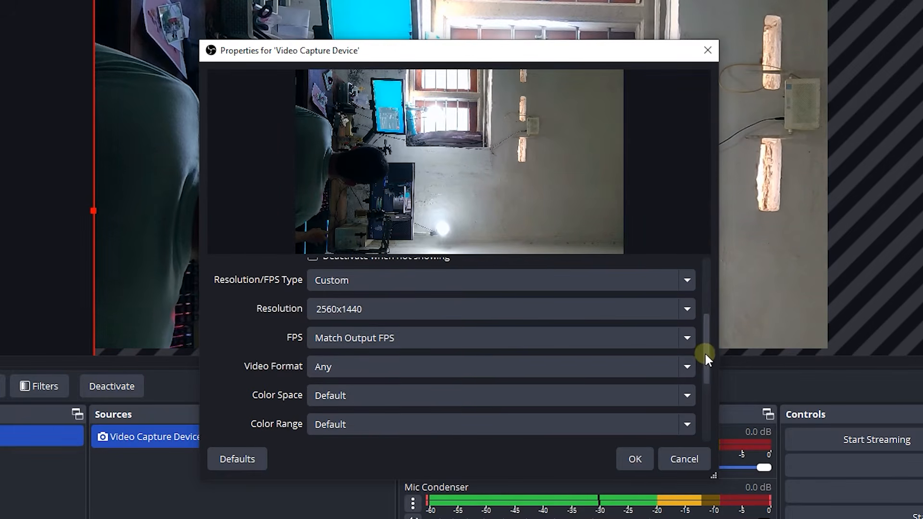
drag(705, 361, 658, 427)
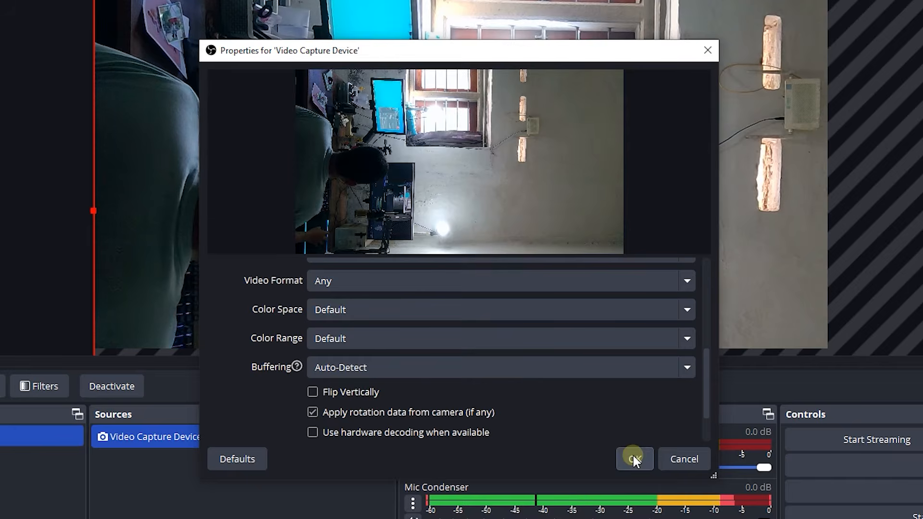
click(633, 454)
- Reposition and scale the camera source so it fills the landscape canvas
mouse_move(236, 35)
mouse_down()
mouse_move(399, 117)
mouse_move(235, 35)
mouse_up()
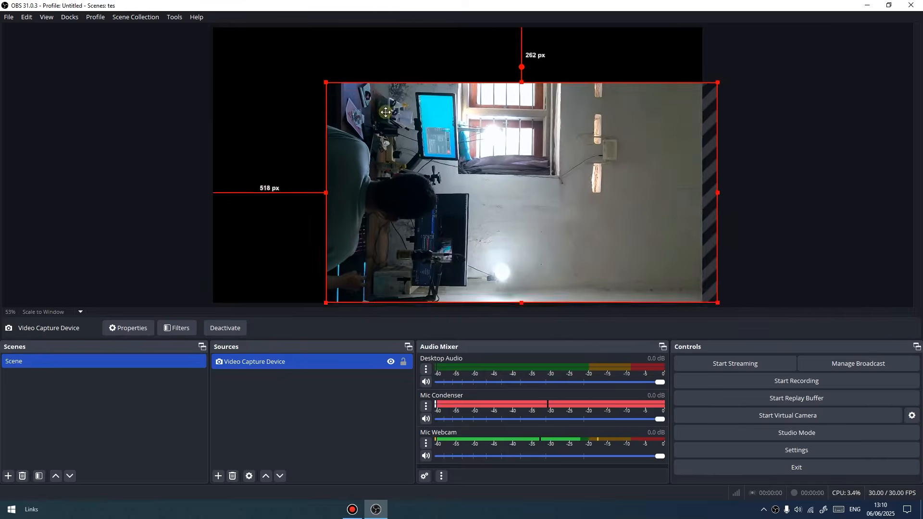
drag(605, 249, 703, 303)
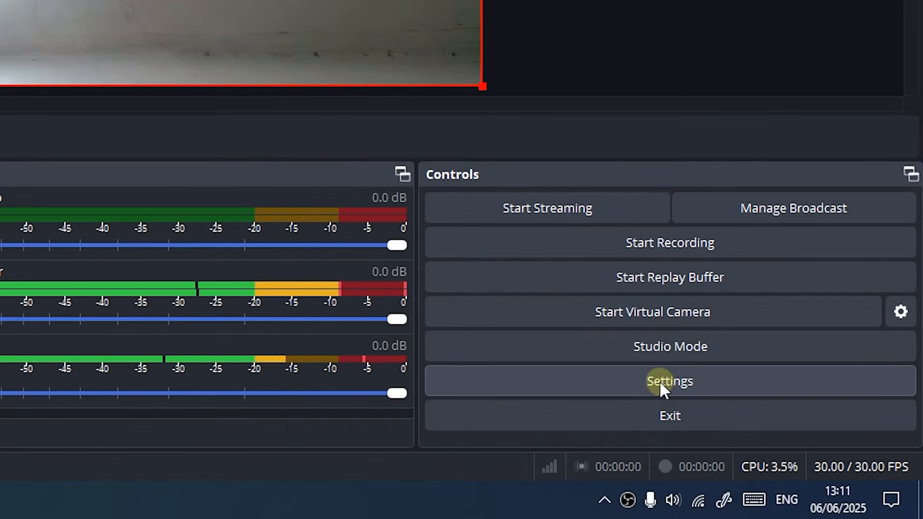
- Set the base canvas resolution to 1080x1920 in the video settings
click(669, 382)
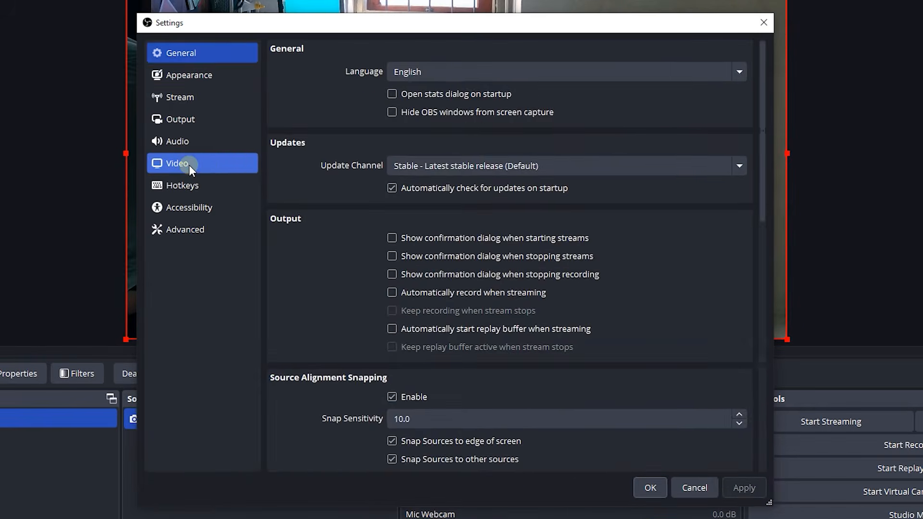
click(197, 165)
double_click(464, 70)
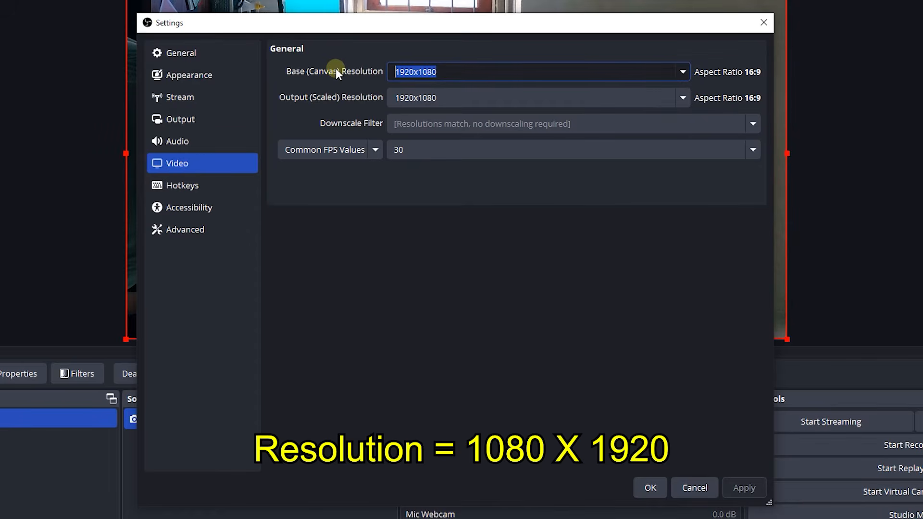
text(1080x19)
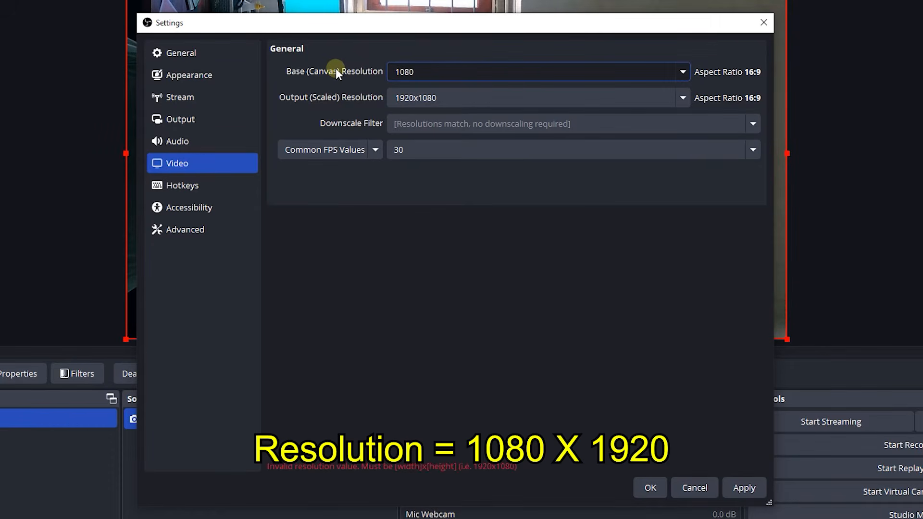
text(20)
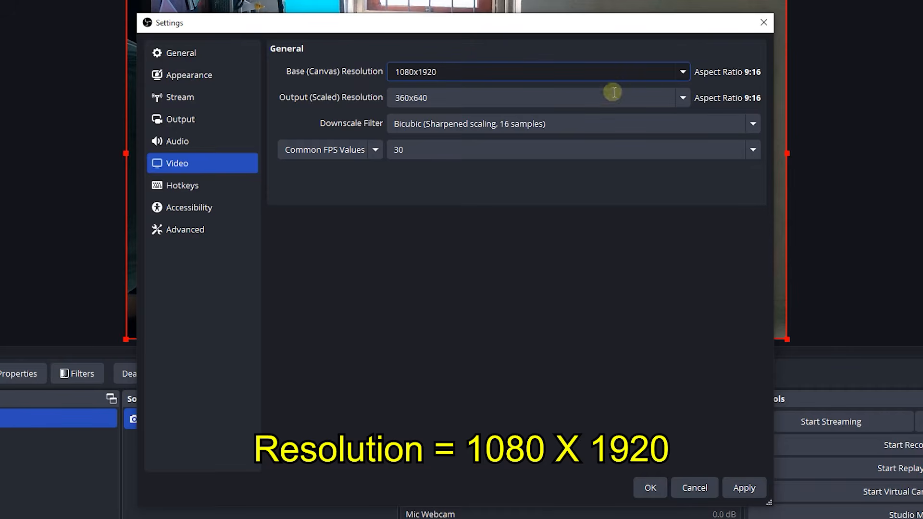
- Set the output resolution to 1080x1920, then apply the video settings and close them
click(683, 98)
scroll(629, 131, up, 1)
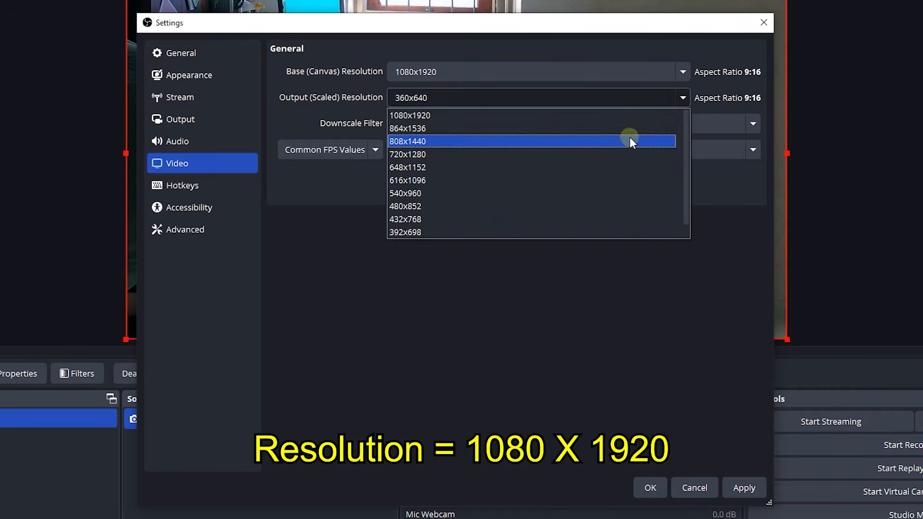
click(460, 115)
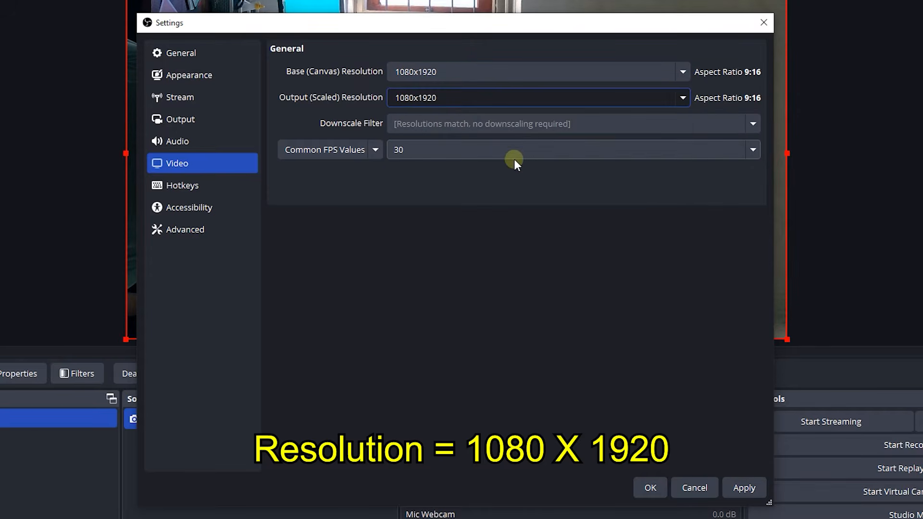
click(743, 488)
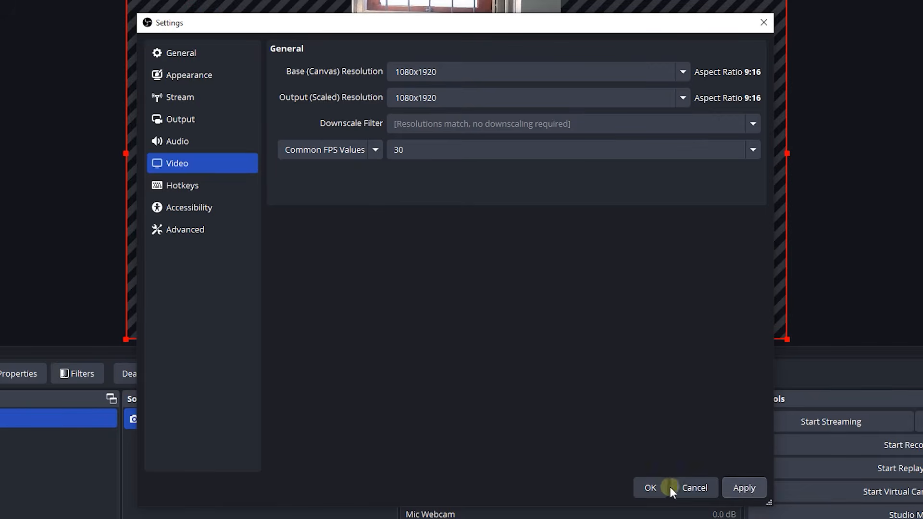
click(649, 487)
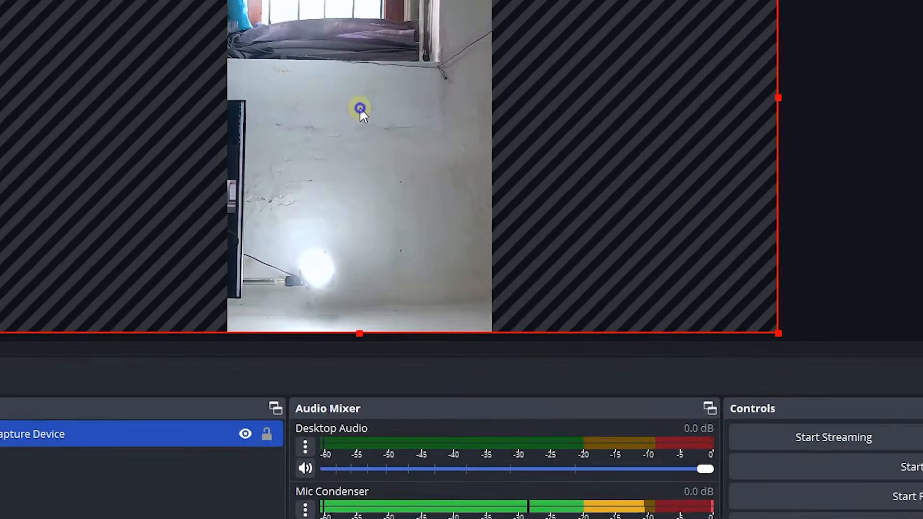
- Rotate the camera source 90 degrees counterclockwise
right_click(460, 176)
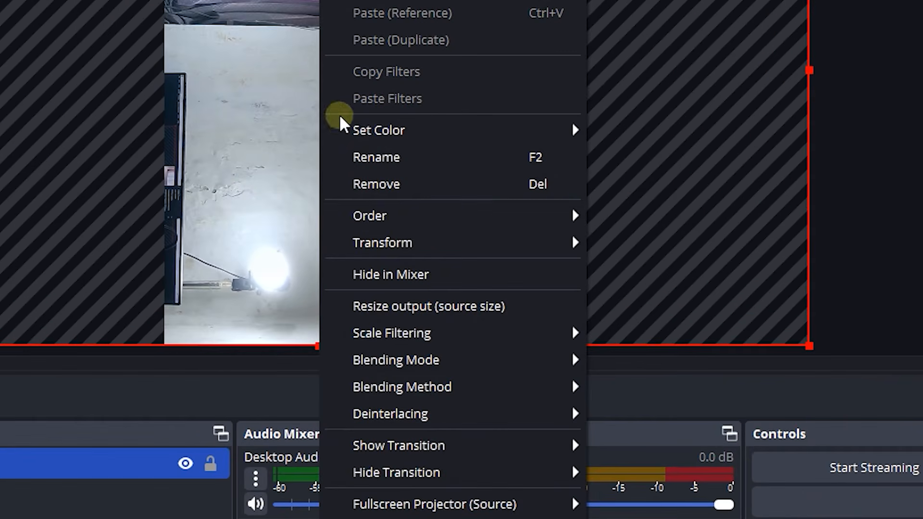
mouse_move(492, 241)
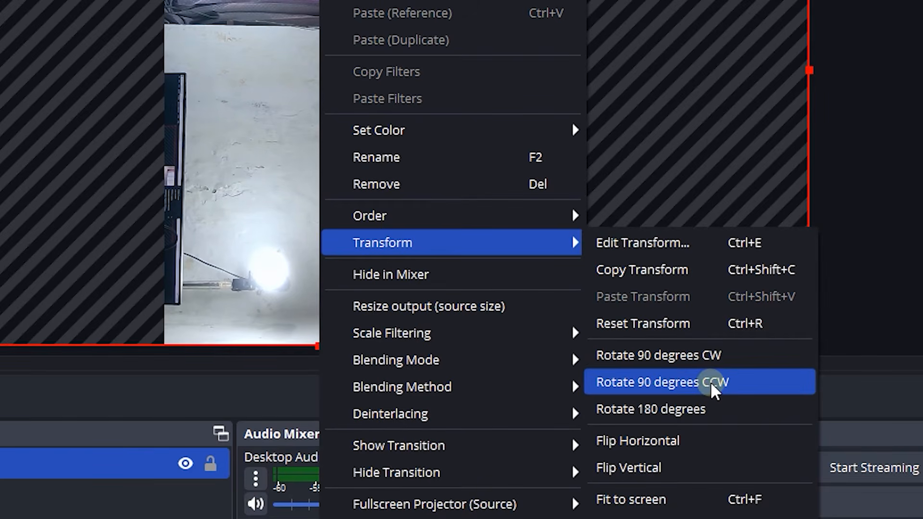
click(719, 385)
- Move and scale the rotated camera source so it fills the vertical canvas, then deselect it
drag(199, 129, 397, 127)
drag(497, 192, 505, 210)
drag(588, 44, 504, 65)
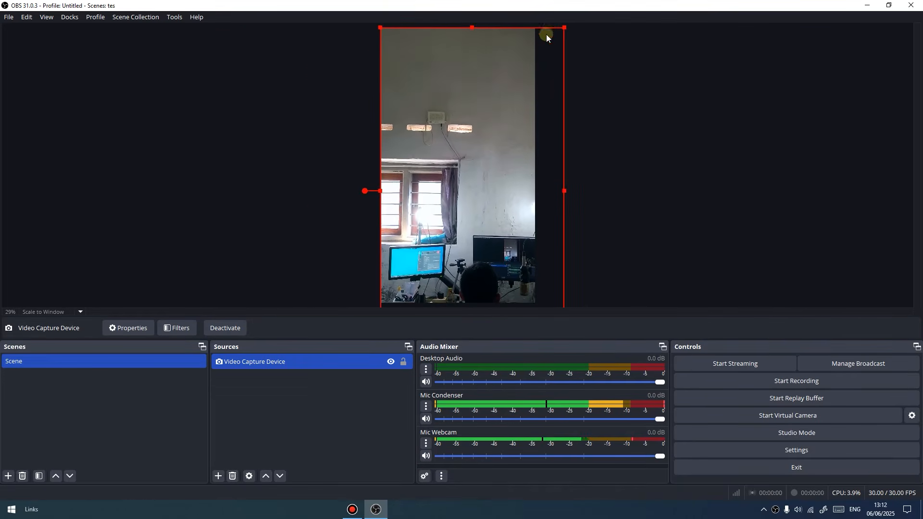
drag(563, 27, 535, 79)
drag(488, 144, 486, 105)
click(660, 179)
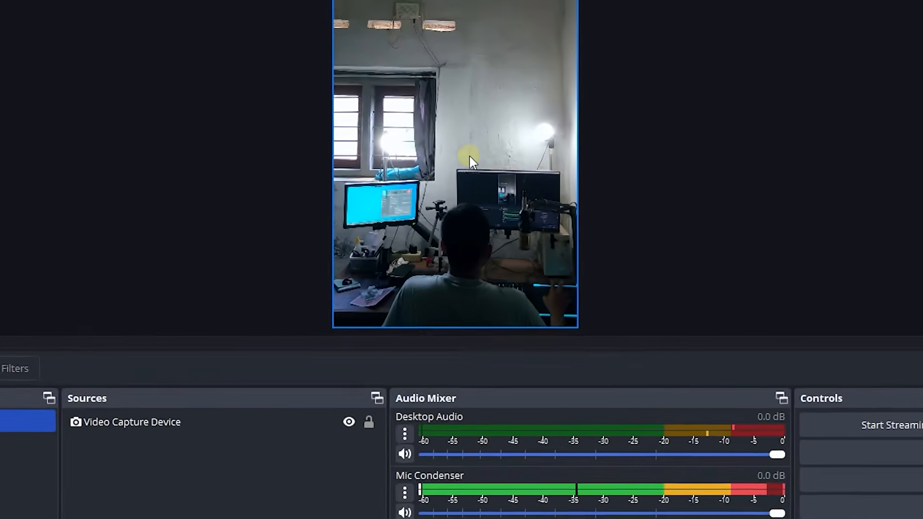
- Take a screenshot of the vertical preview
right_click(467, 194)
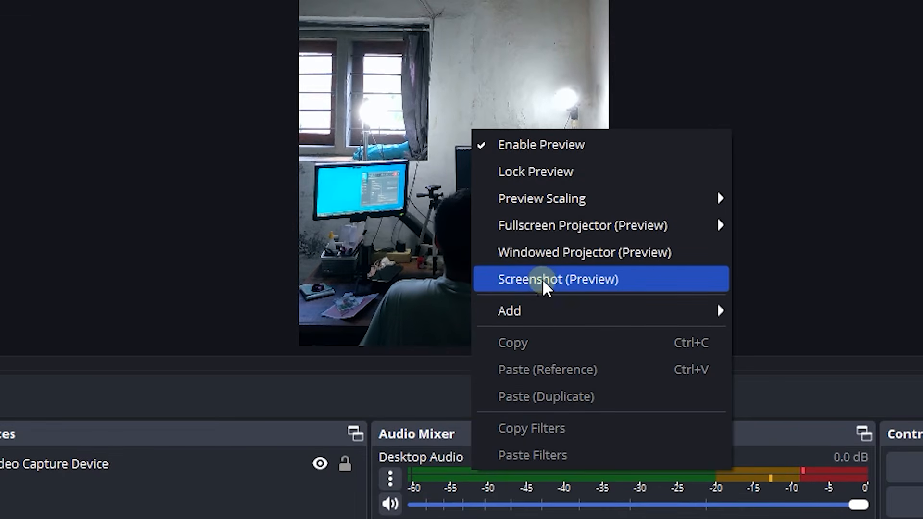
click(575, 283)
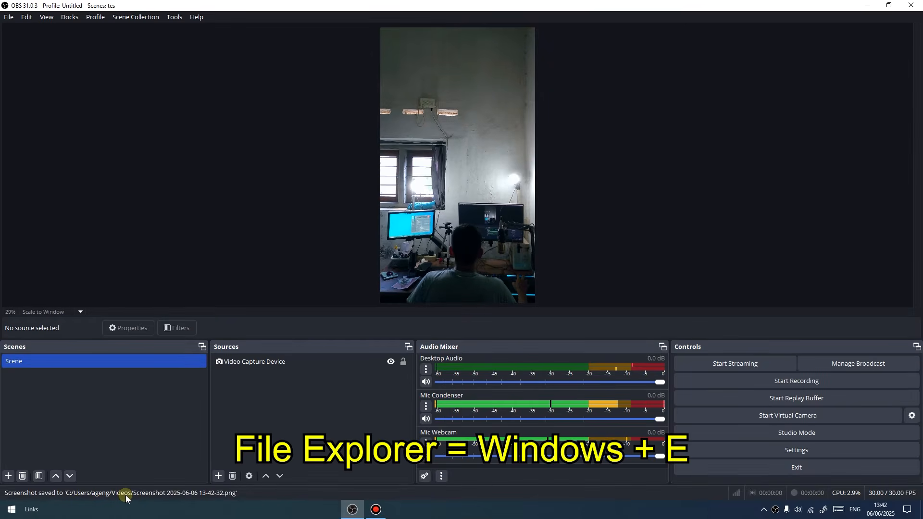
key(super+e)
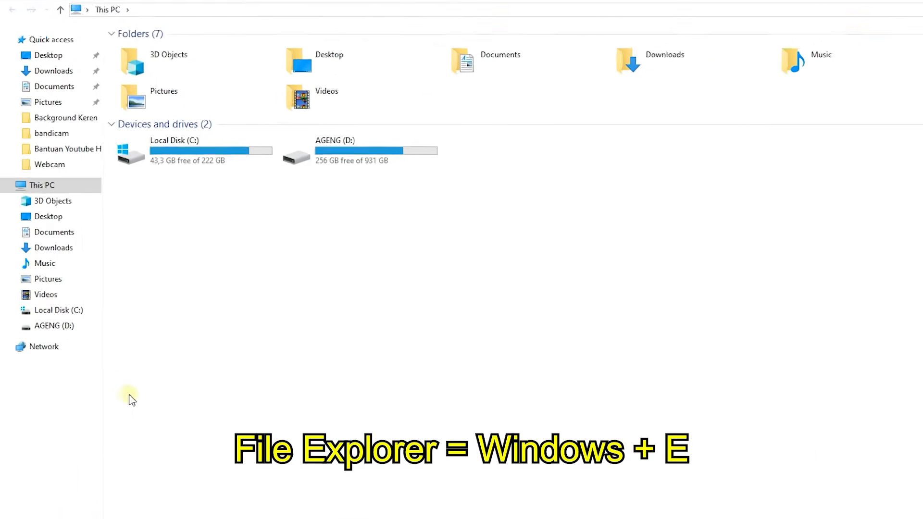
click(53, 294)
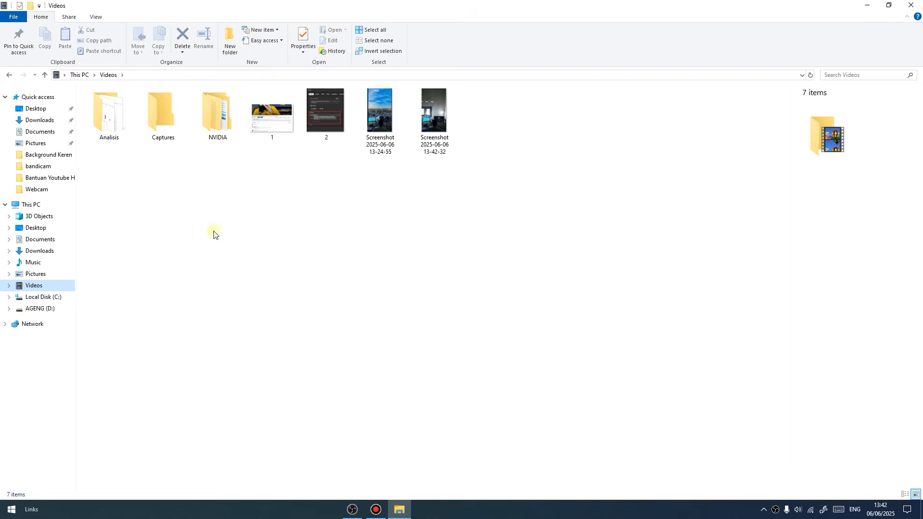
double_click(442, 111)
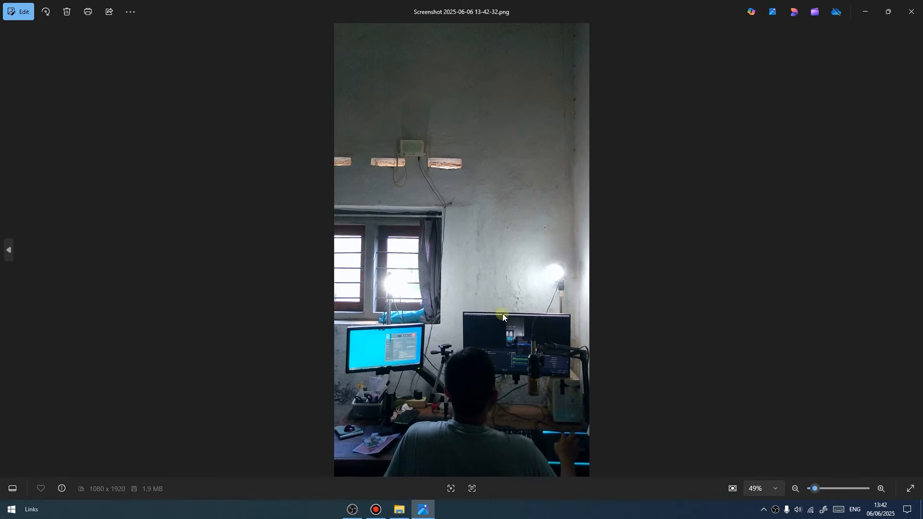
click(911, 12)
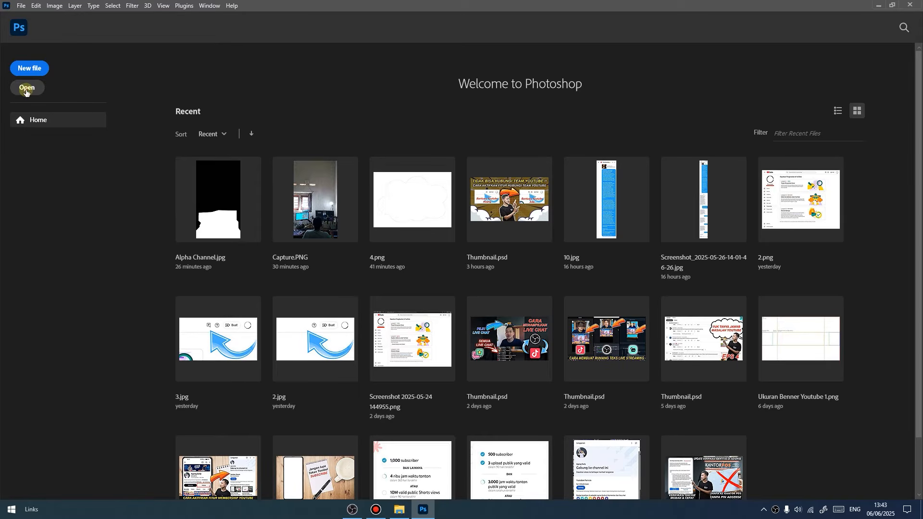
click(26, 90)
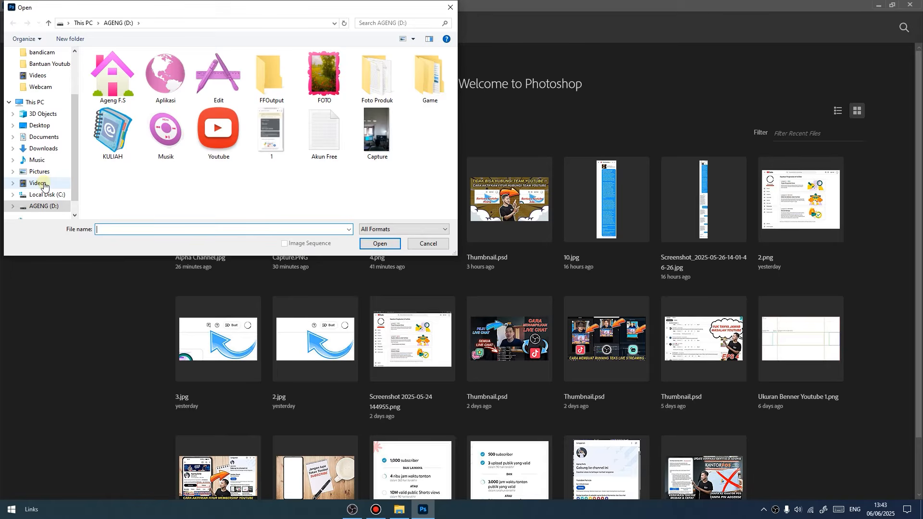
click(38, 183)
click(415, 114)
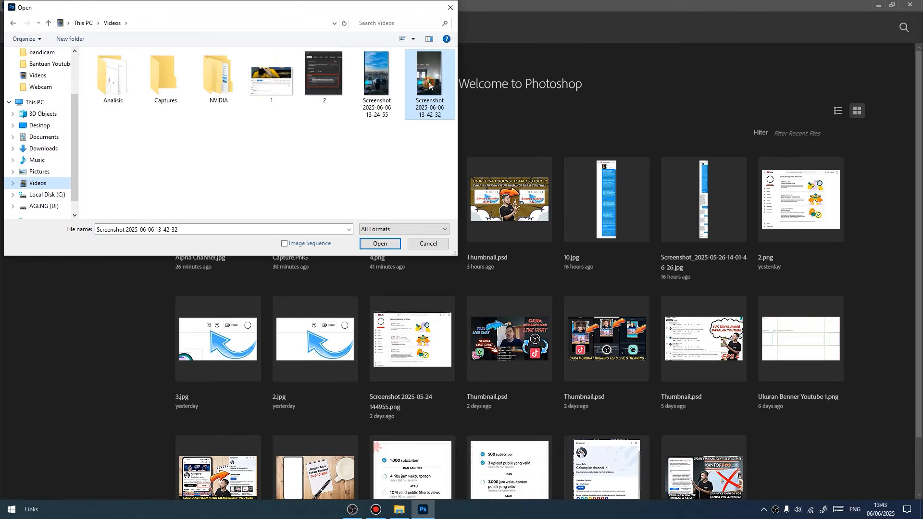
click(384, 243)
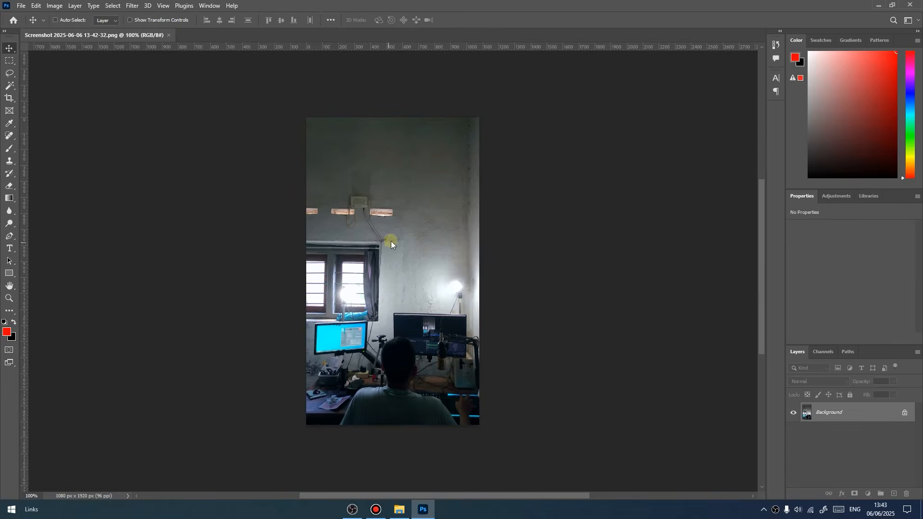
- Start a Pen tool path at the photo's left desk edge and trace the basket and left monitor up to its upper-right corner
key(ctrl+0)
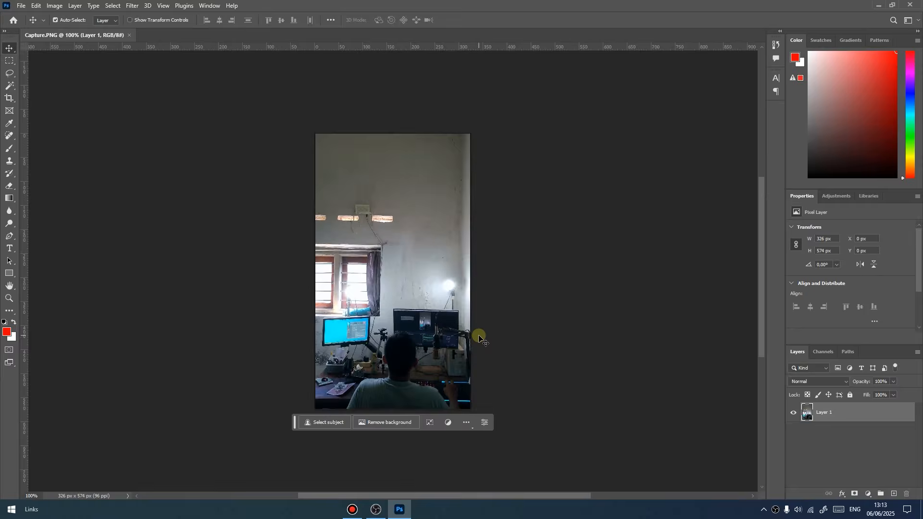
key(ctrl+plus)
key(ctrl+plus)
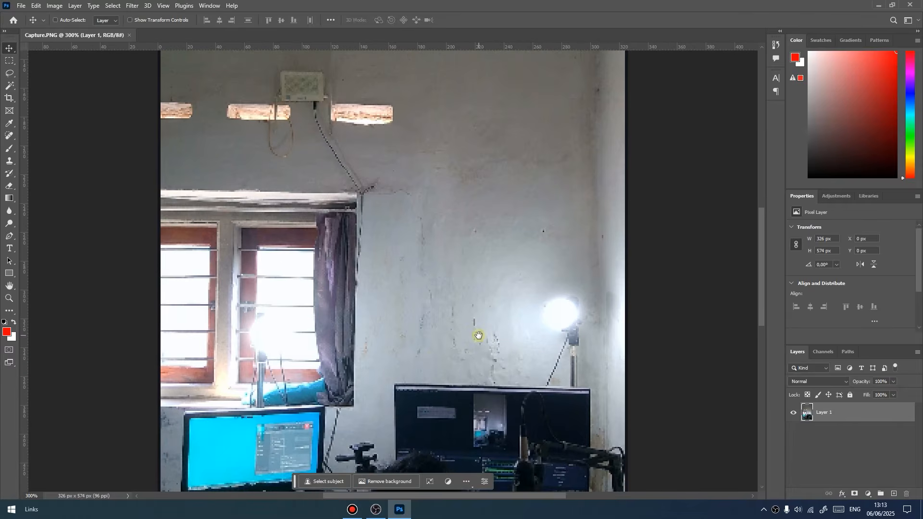
scroll(436, 378, down, 5)
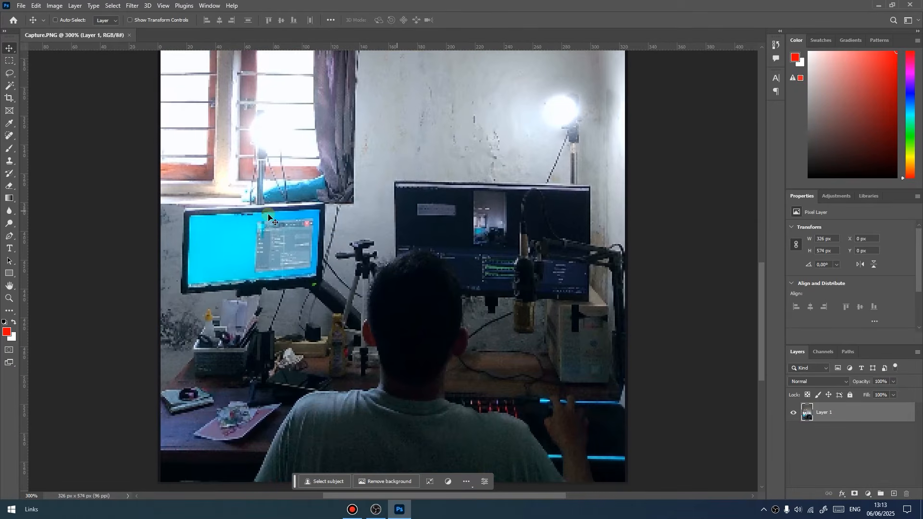
click(10, 236)
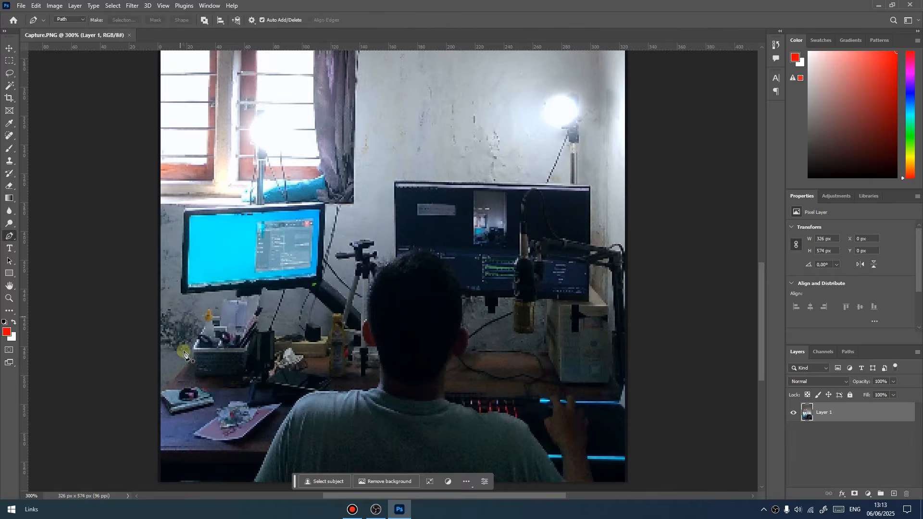
click(158, 397)
click(195, 359)
click(195, 347)
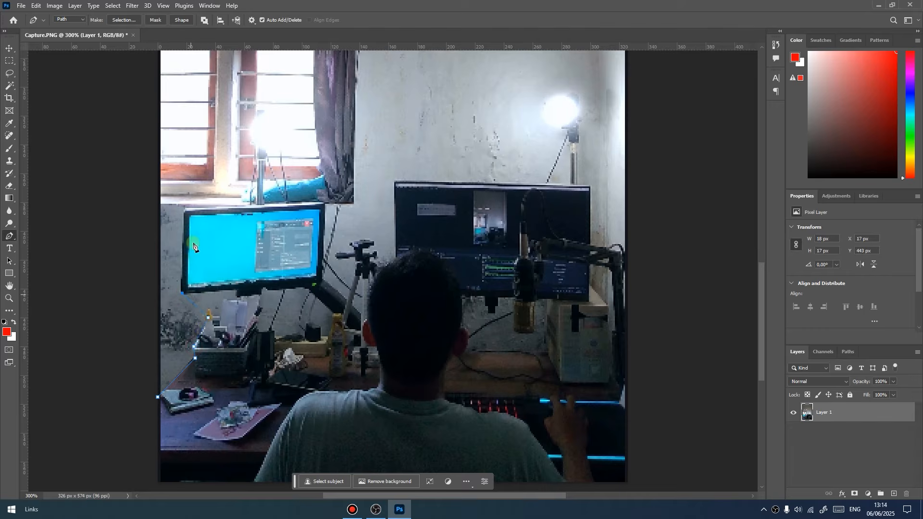
click(322, 204)
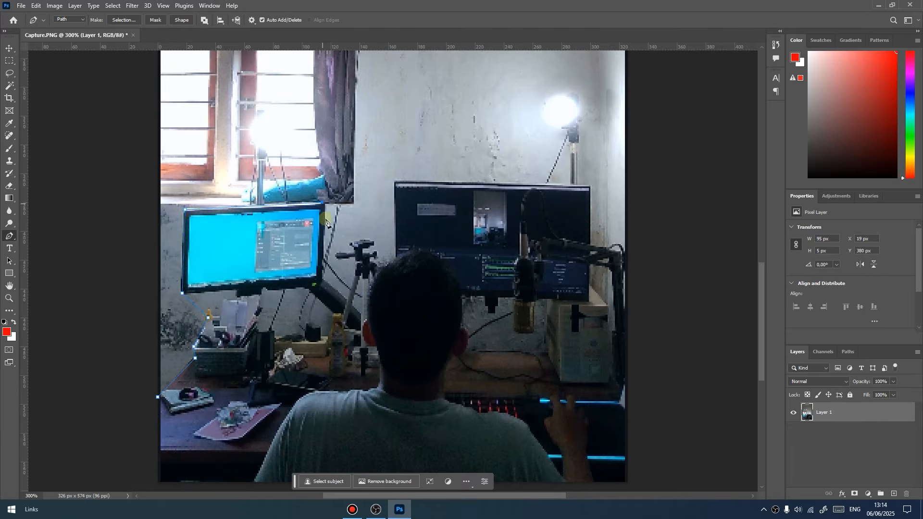
click(321, 279)
key(ctrl+z)
- Continue the path around the right monitor and the PC case, down past the photo's right edge to below the desk
click(395, 183)
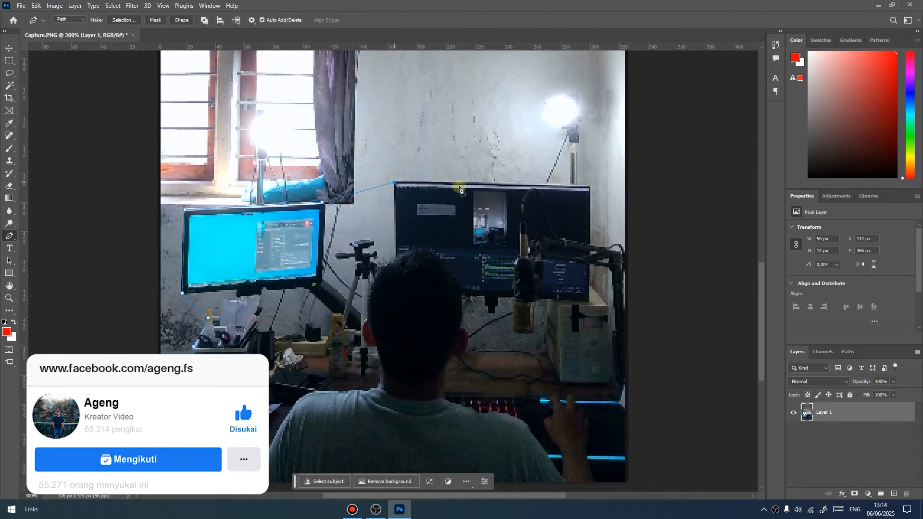
click(590, 187)
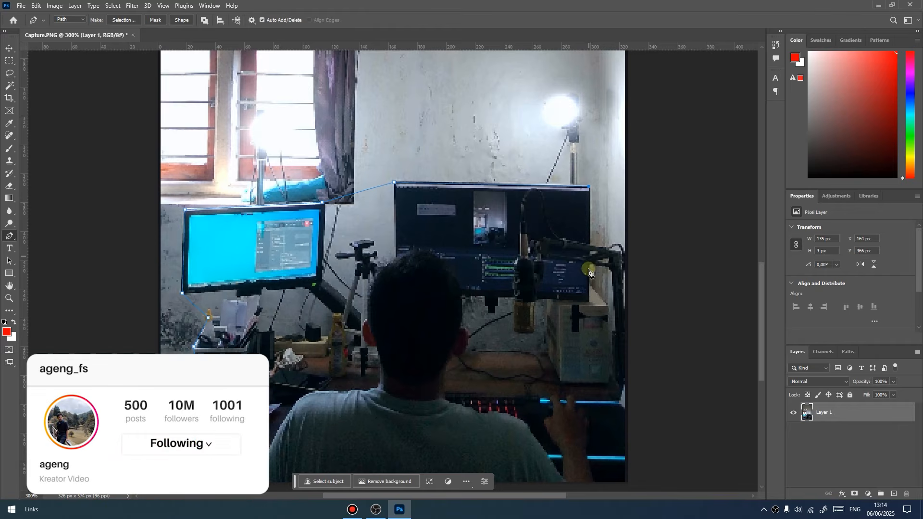
click(589, 286)
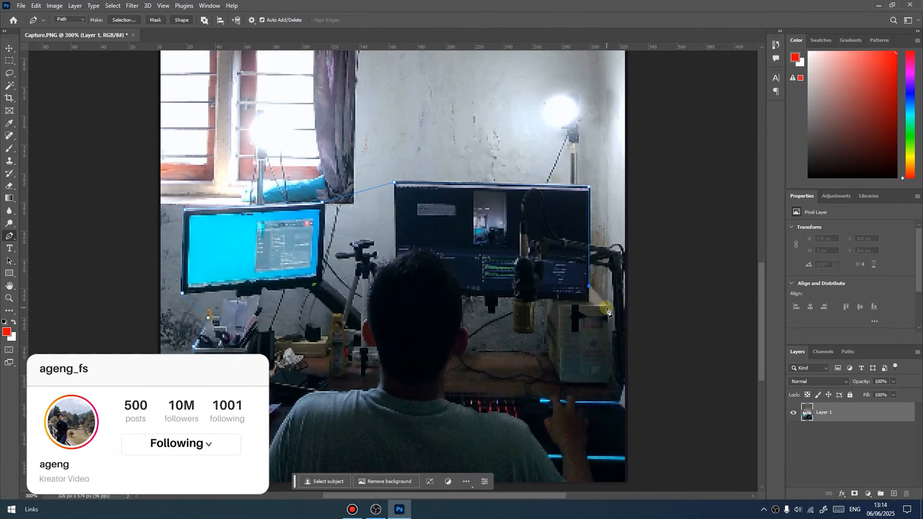
click(609, 374)
click(632, 407)
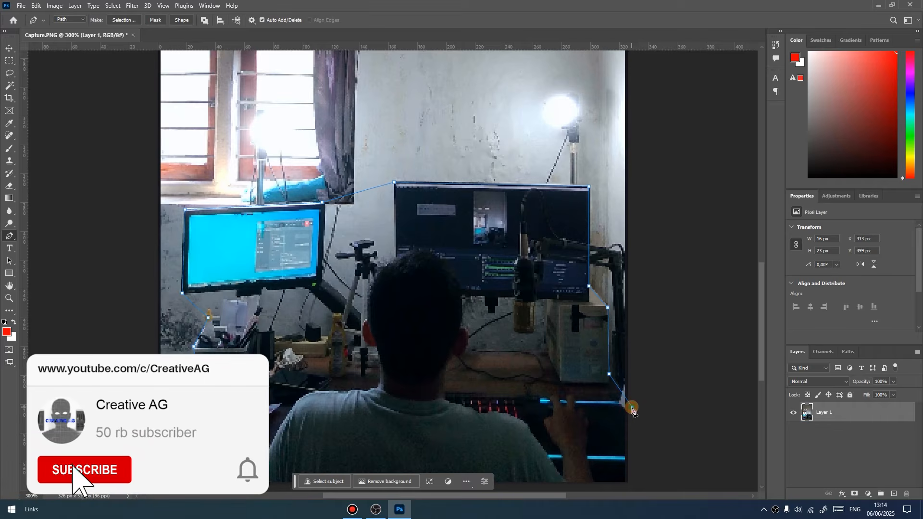
click(635, 490)
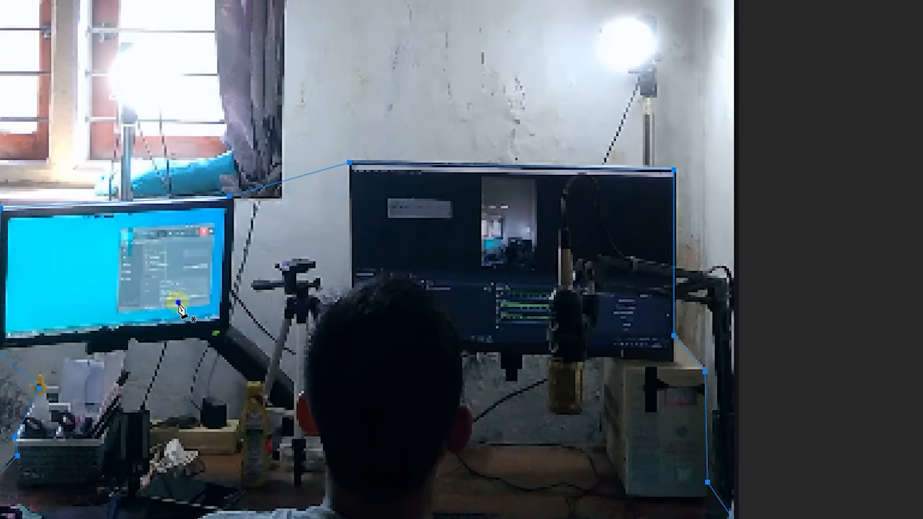
- Turn the traced path into a new anti-aliased selection with a feather radius of 0 pixels
right_click(291, 266)
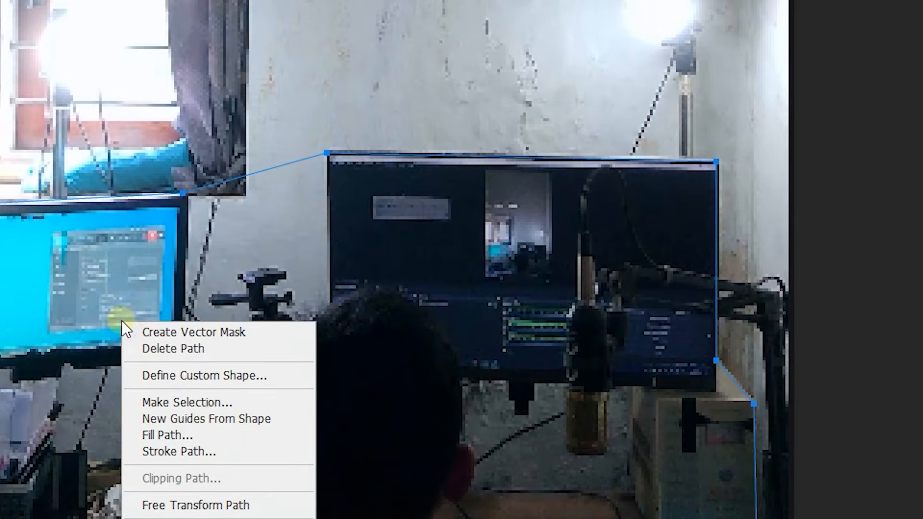
click(181, 404)
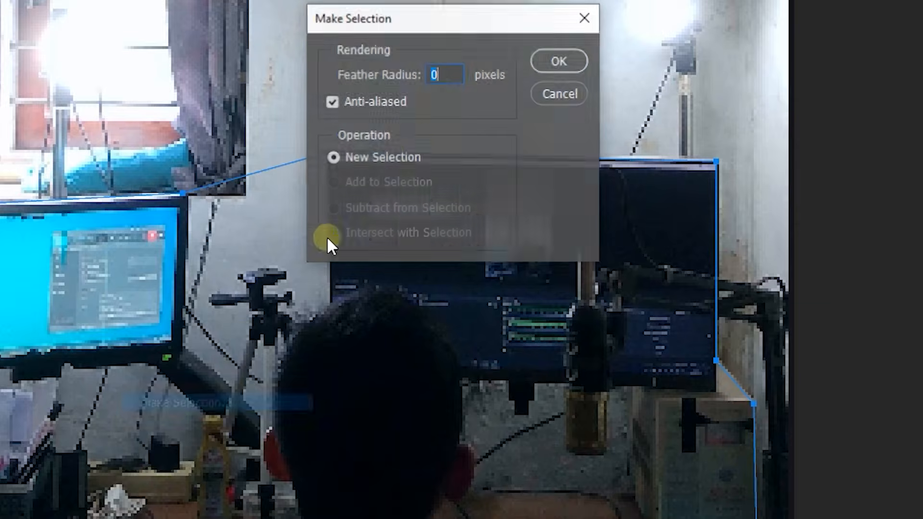
click(551, 63)
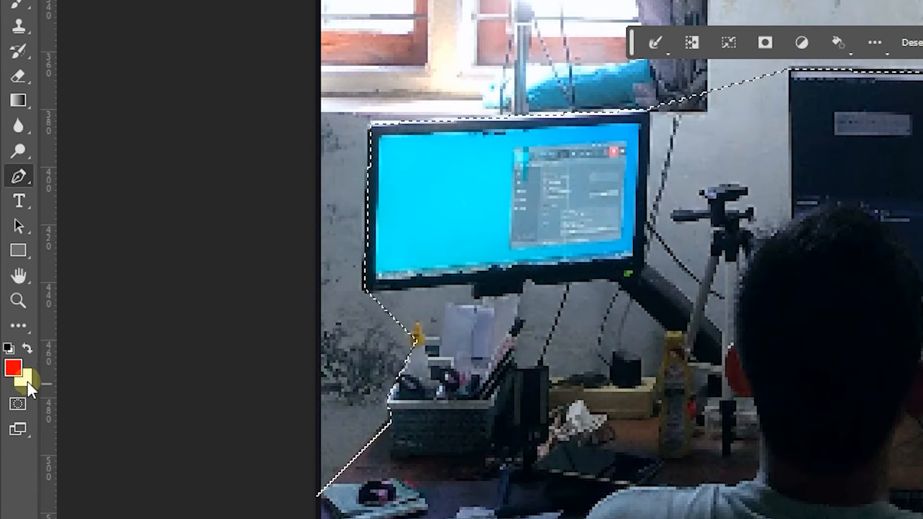
- Fill the selected desk and monitor area with white as the background colour
click(25, 381)
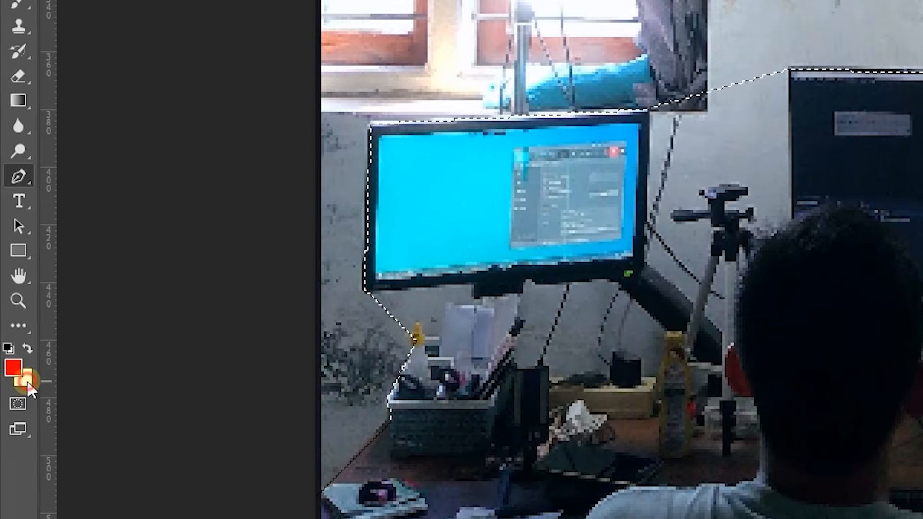
click(587, 92)
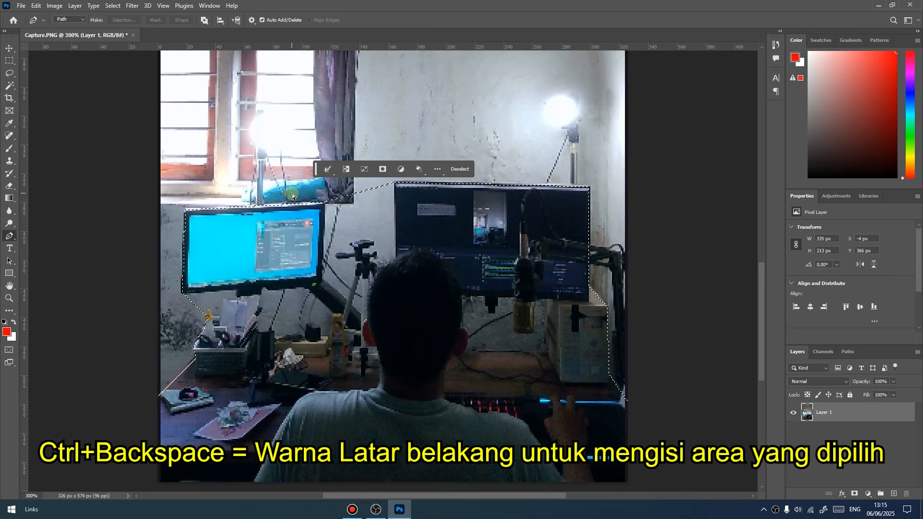
key(ctrl+BackSpace)
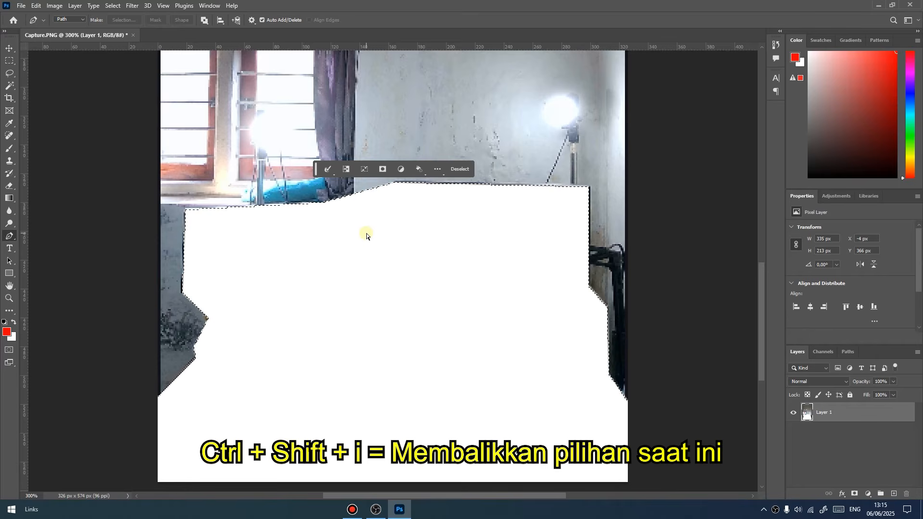
- Invert the selection and fill the wall area with black as the background colour, then deselect
key(ctrl+shift+i)
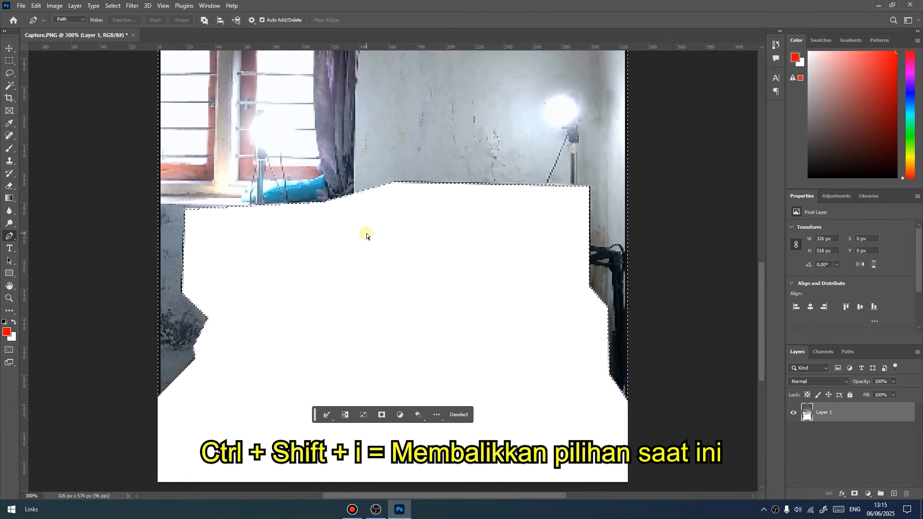
key(ctrl+0)
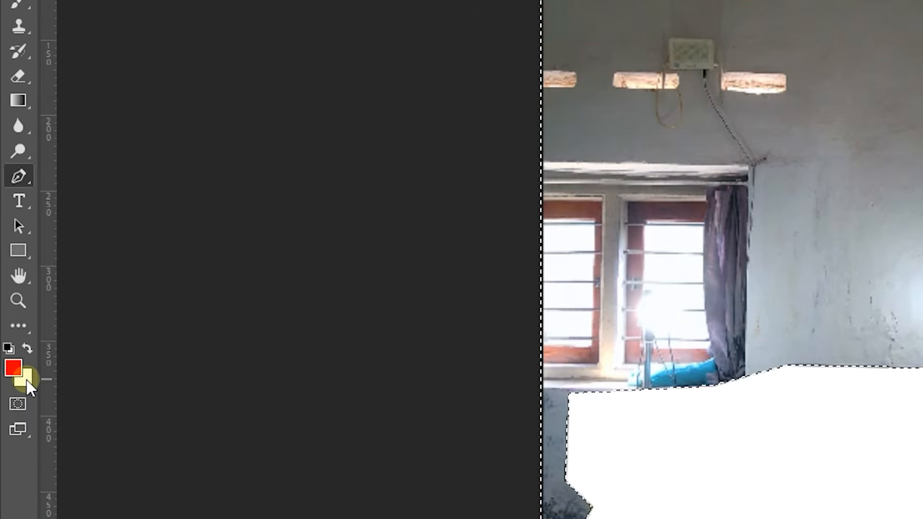
click(26, 379)
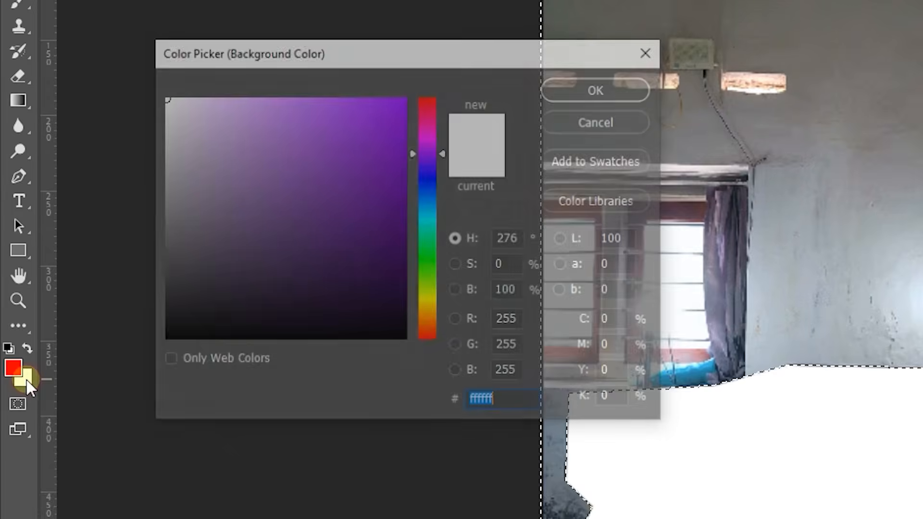
click(403, 339)
click(600, 99)
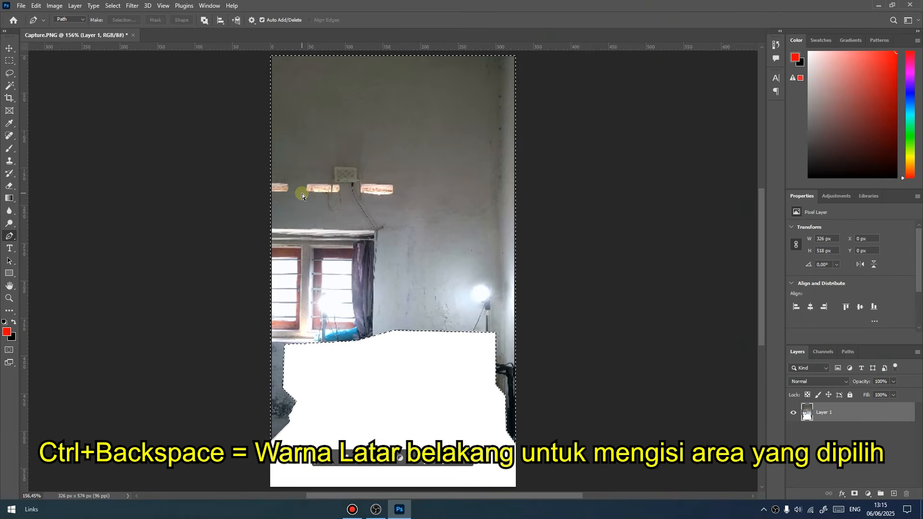
key(ctrl+BackSpace)
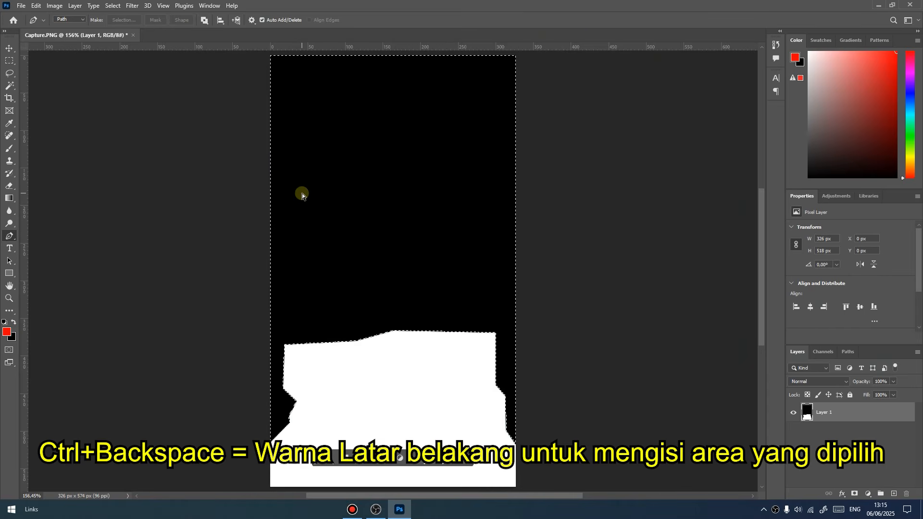
key(m)
key(ctrl+d)
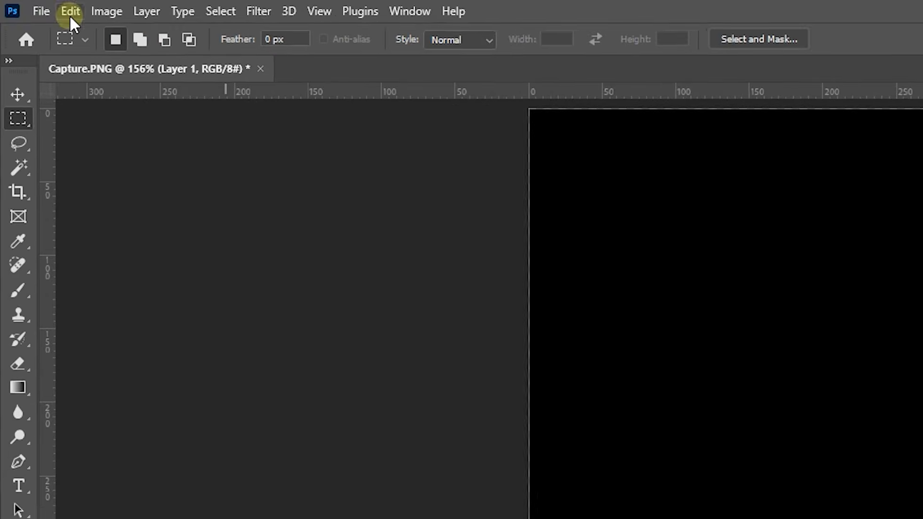
- Export the black-and-white mask as a JPG at quality 7 with its size kept at 326 x 574 px
click(28, 7)
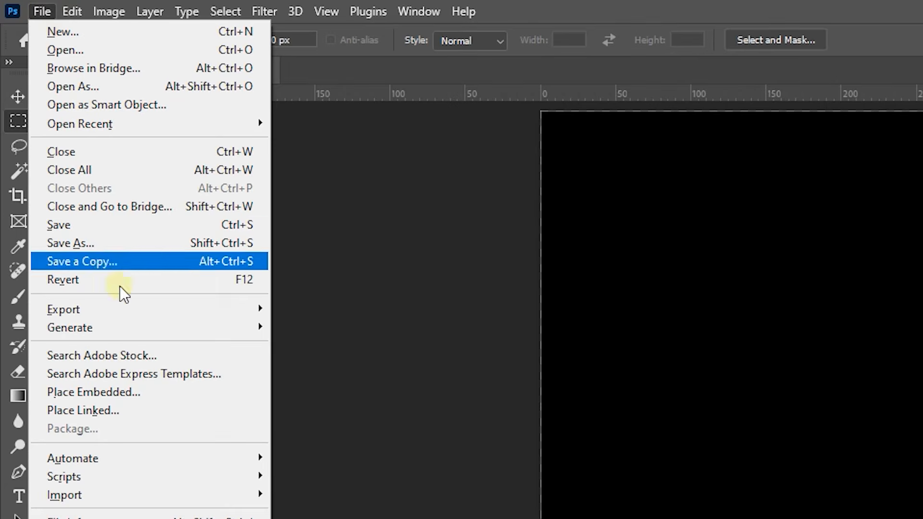
mouse_move(175, 309)
click(327, 323)
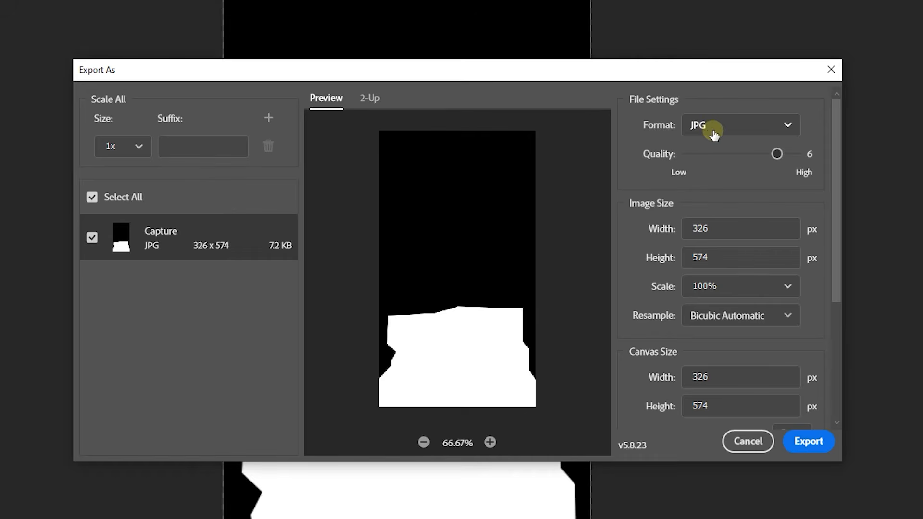
drag(775, 153, 795, 154)
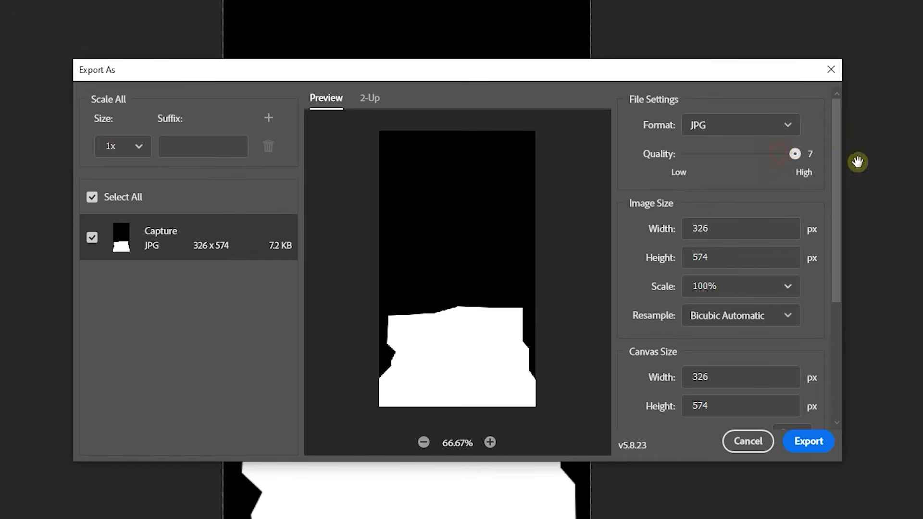
click(812, 440)
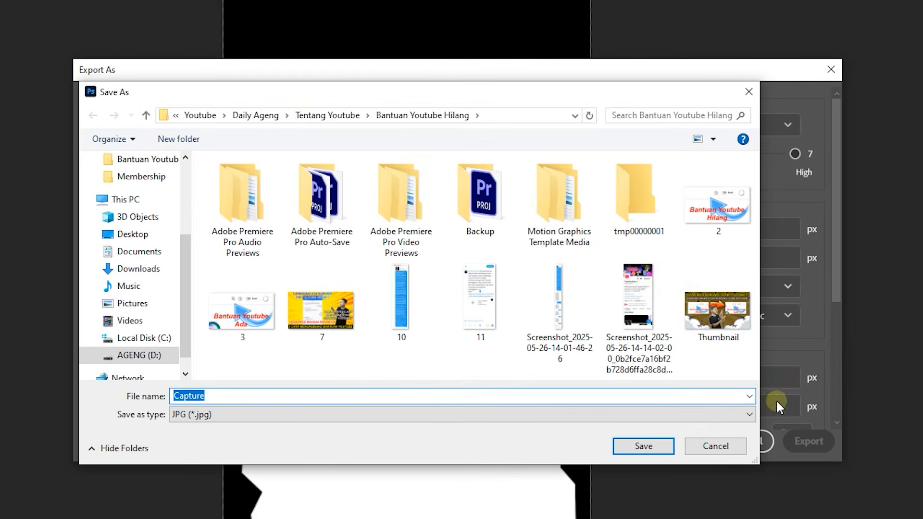
- Save the export as Alpha Channel in D:\Youtube\Live Streaming\Webcam, then quit Photoshop without saving Capture.PNG
click(248, 116)
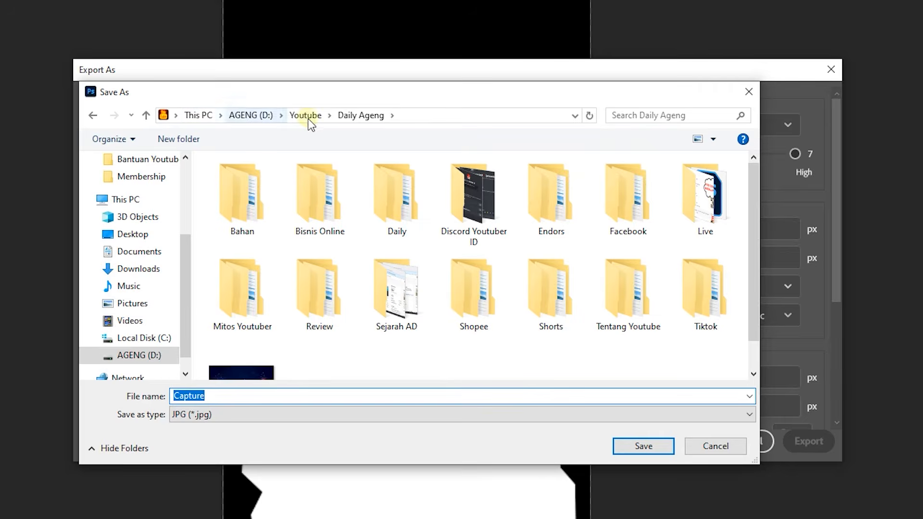
click(293, 117)
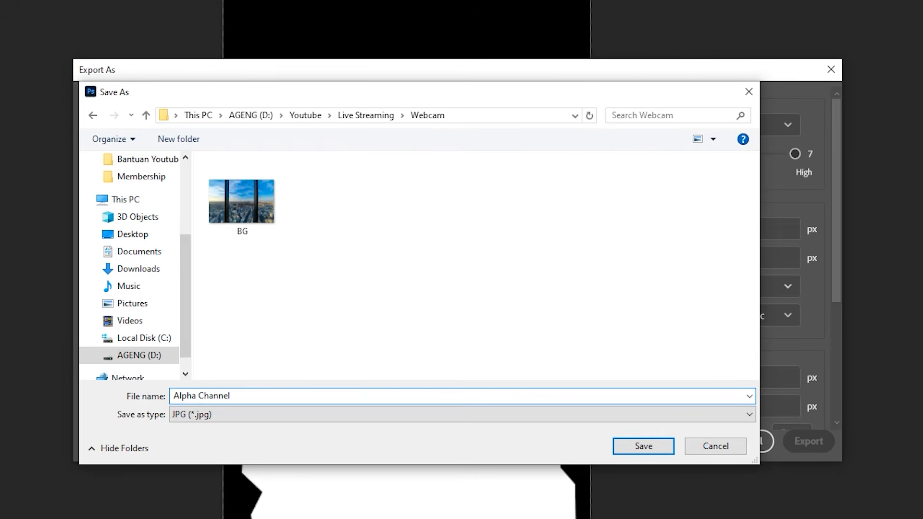
click(643, 447)
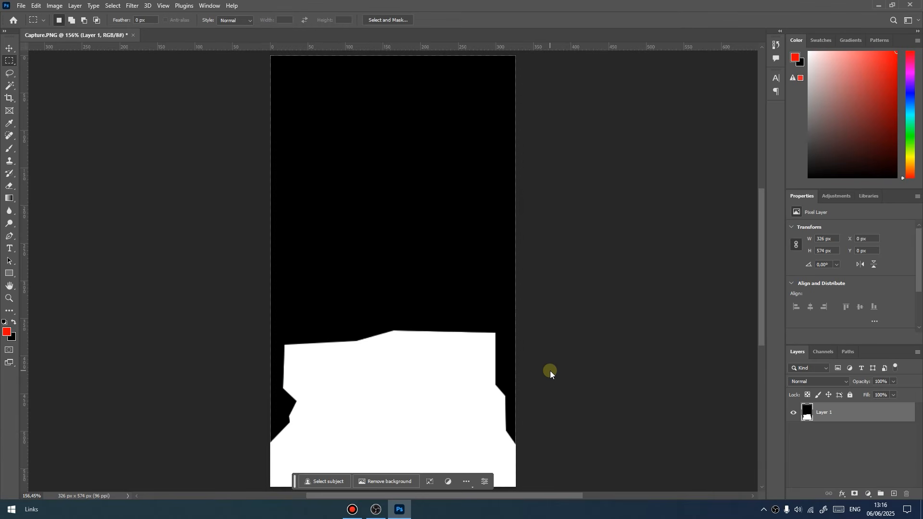
click(911, 4)
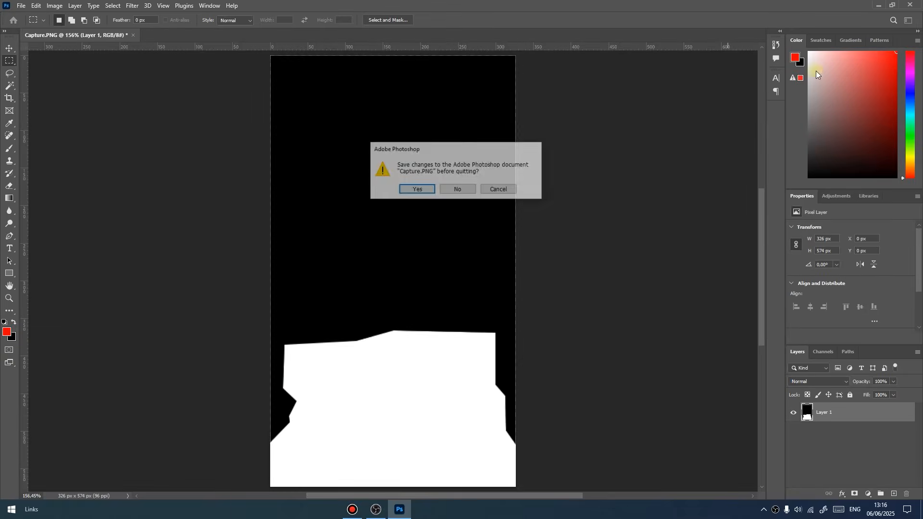
click(467, 191)
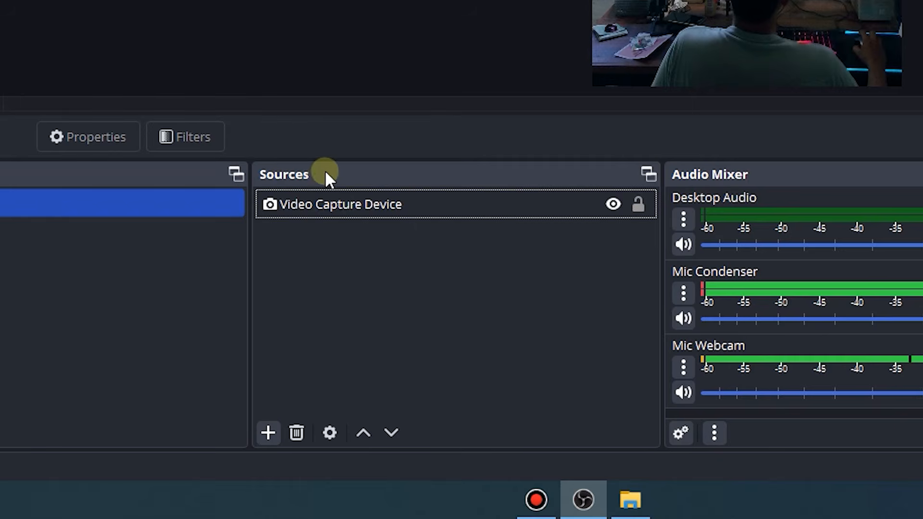
- Add an Image Mask/Blend effect filter to the Video Capture Device source, keeping the default filter name
click(395, 215)
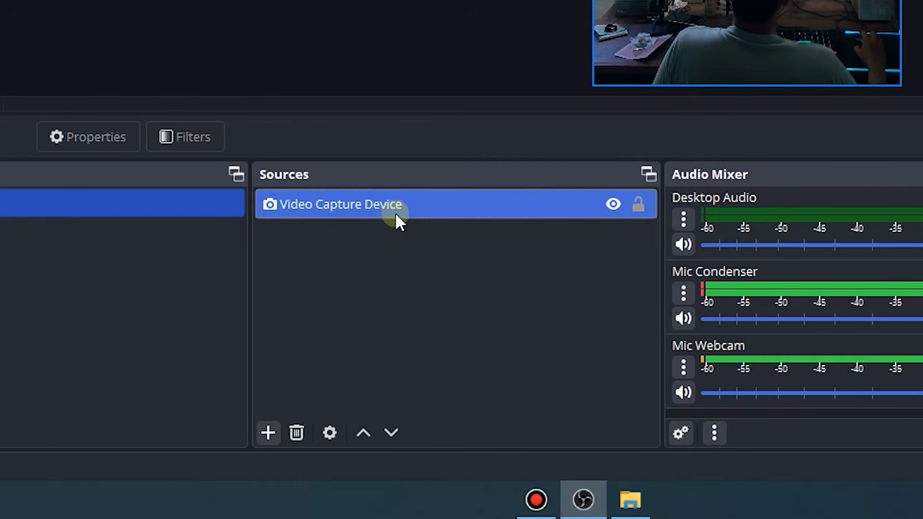
right_click(437, 206)
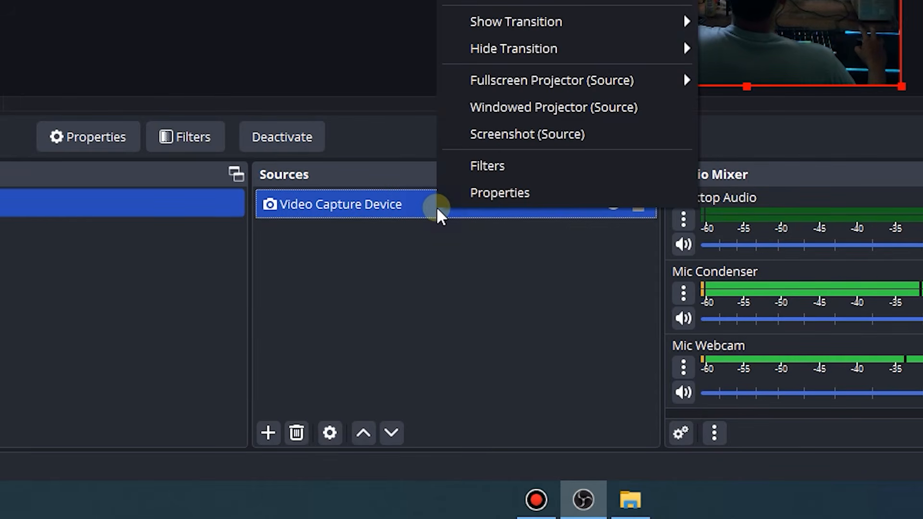
click(500, 171)
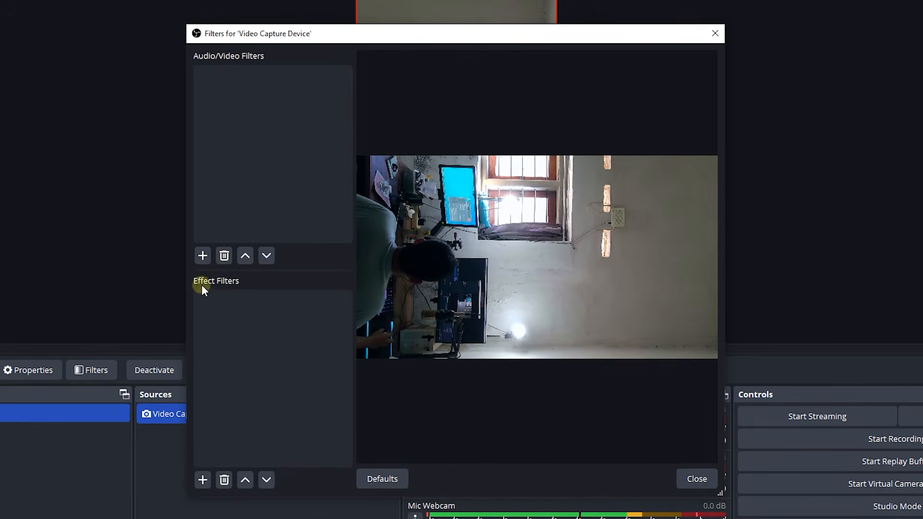
click(203, 480)
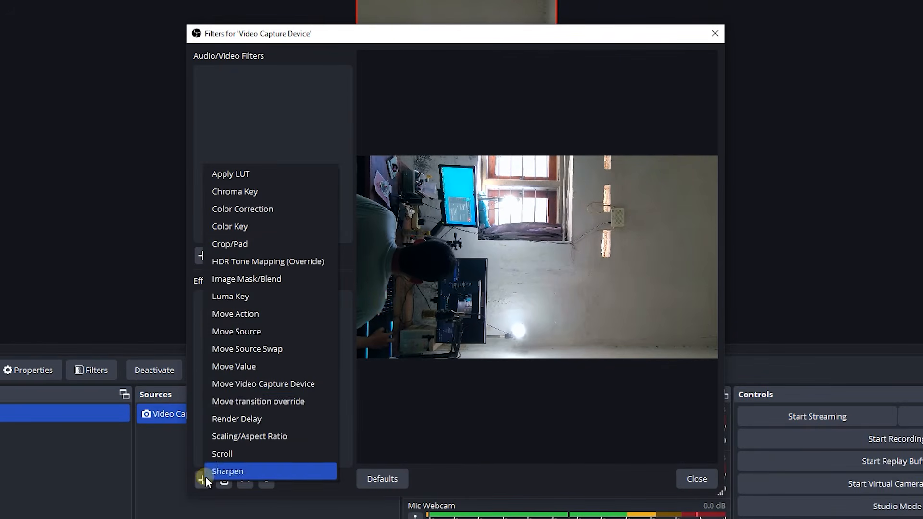
click(261, 281)
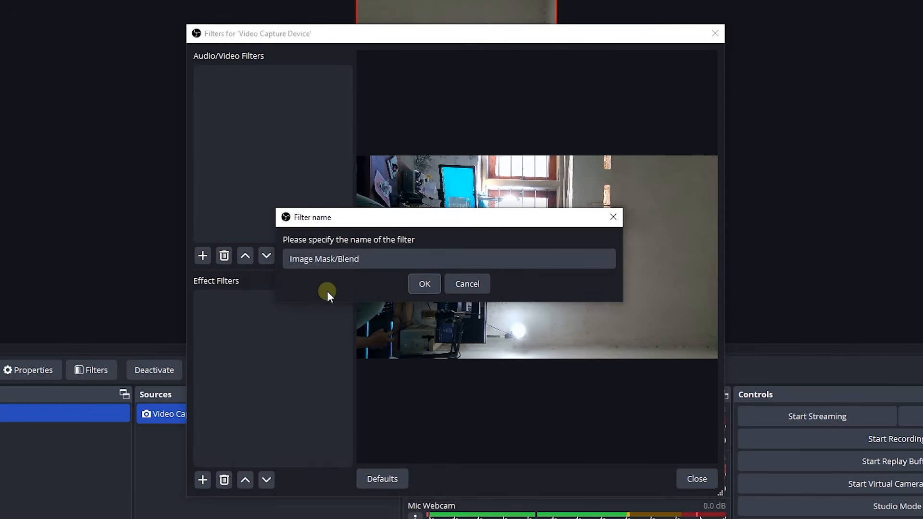
click(426, 283)
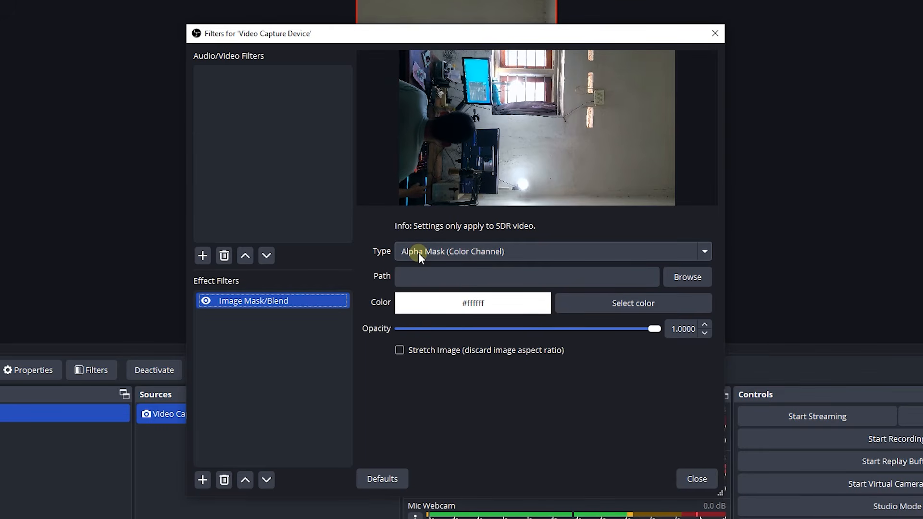
- Browse for the filter's mask image in the folder D:\Youtube\Live Streaming\Webcam
click(691, 280)
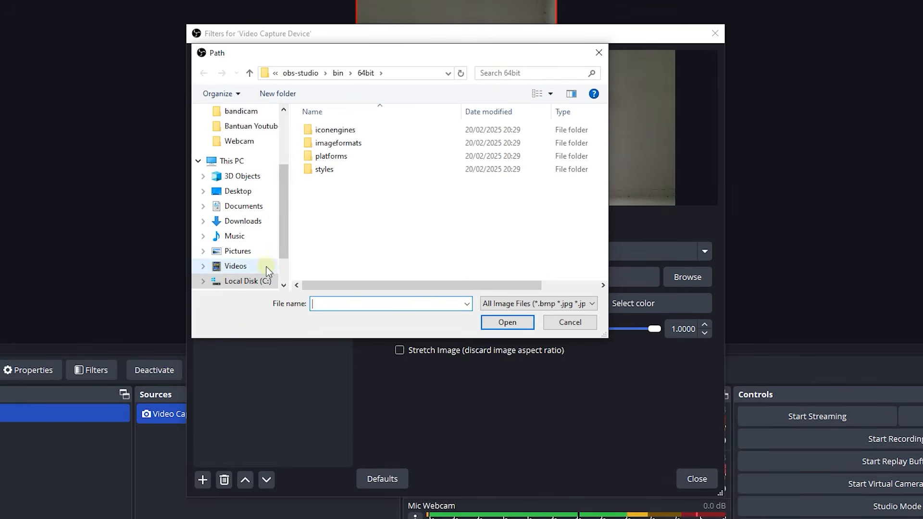
scroll(268, 247, down, 1)
click(255, 250)
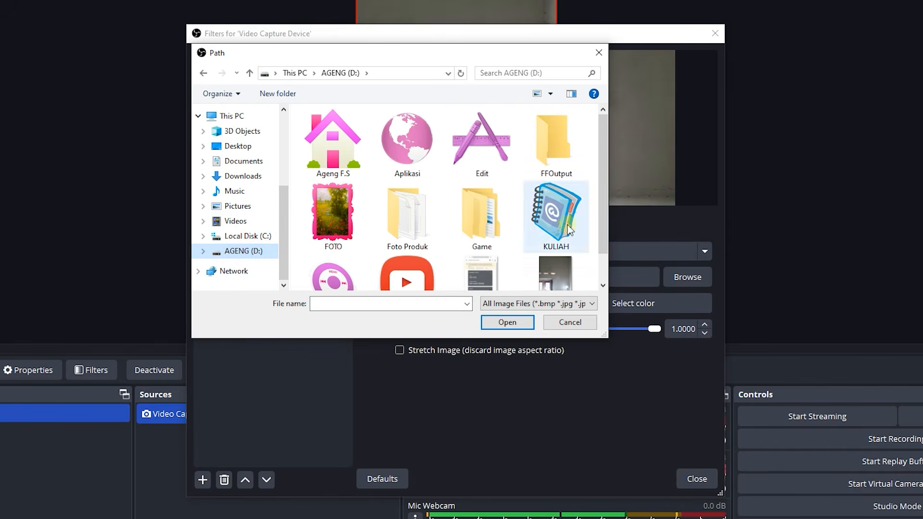
double_click(412, 275)
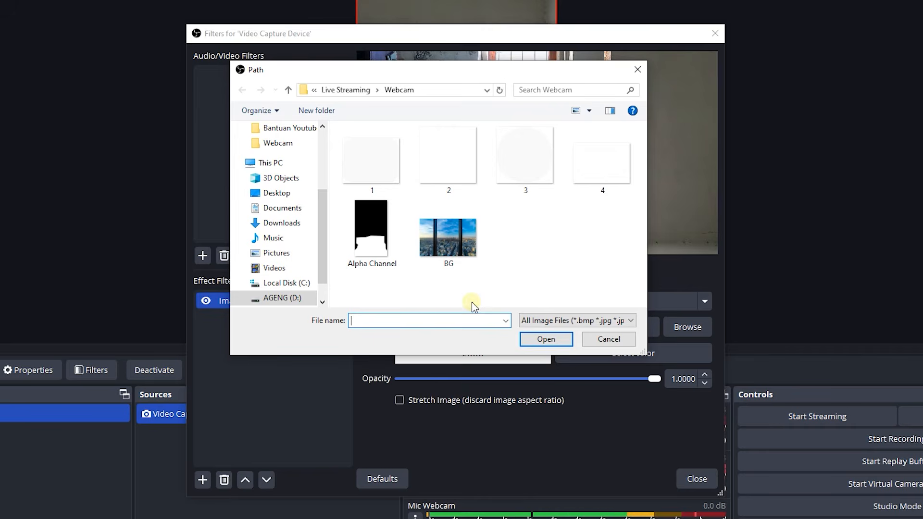
click(378, 234)
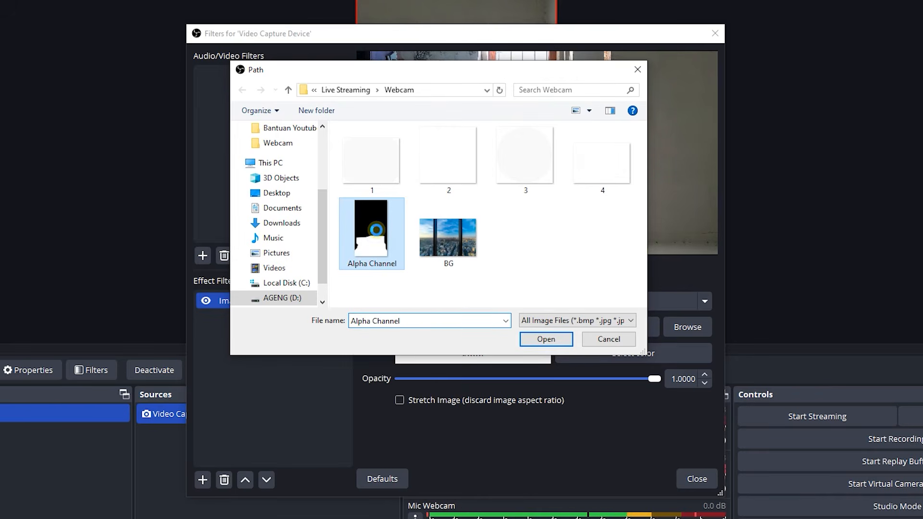
right_click(378, 235)
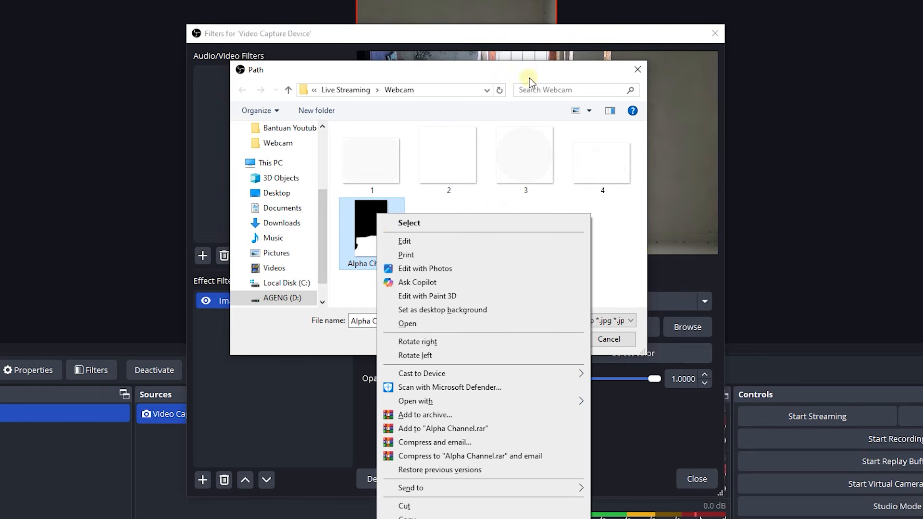
click(636, 72)
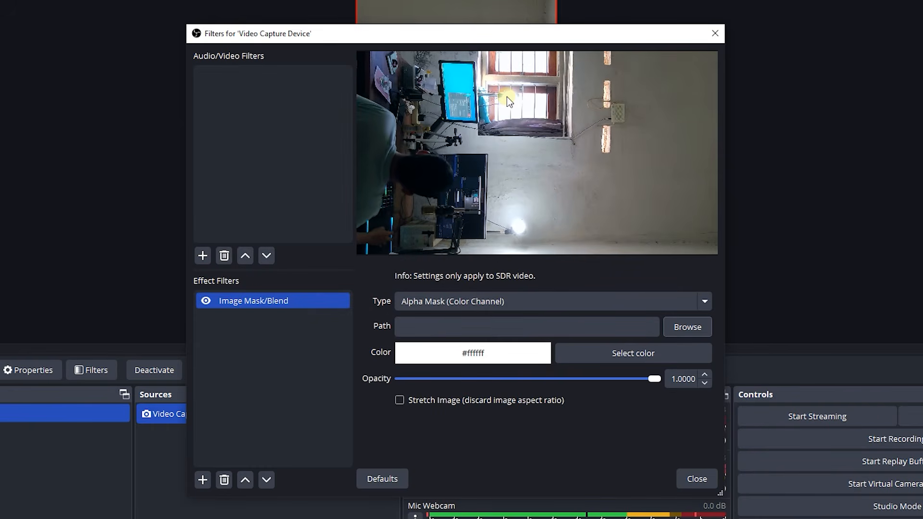
- Rotate the Alpha Channel image file to the right, load it as the filter's mask image, and close the filters window
click(681, 326)
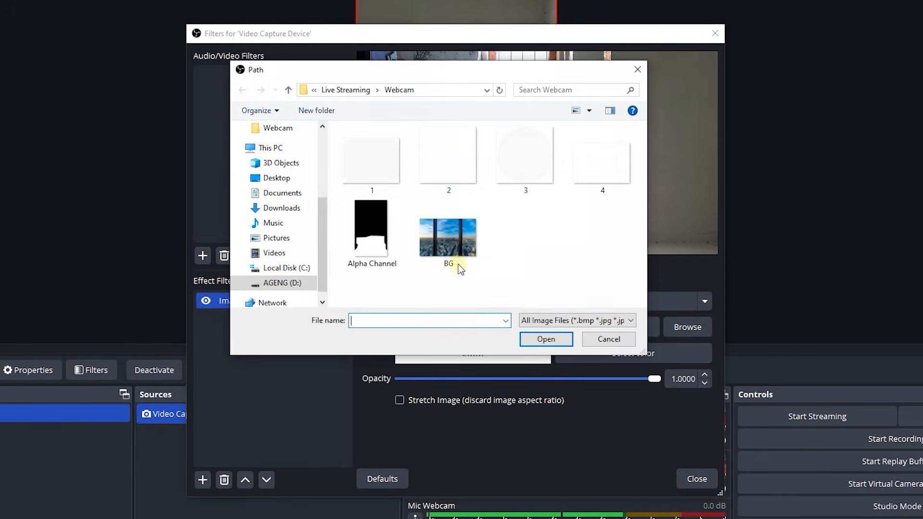
drag(449, 69, 159, 64)
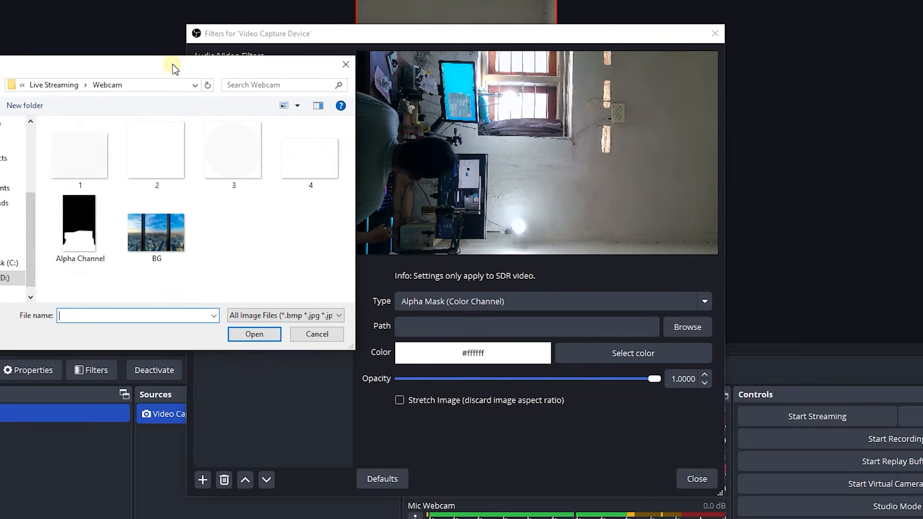
click(84, 228)
right_click(85, 228)
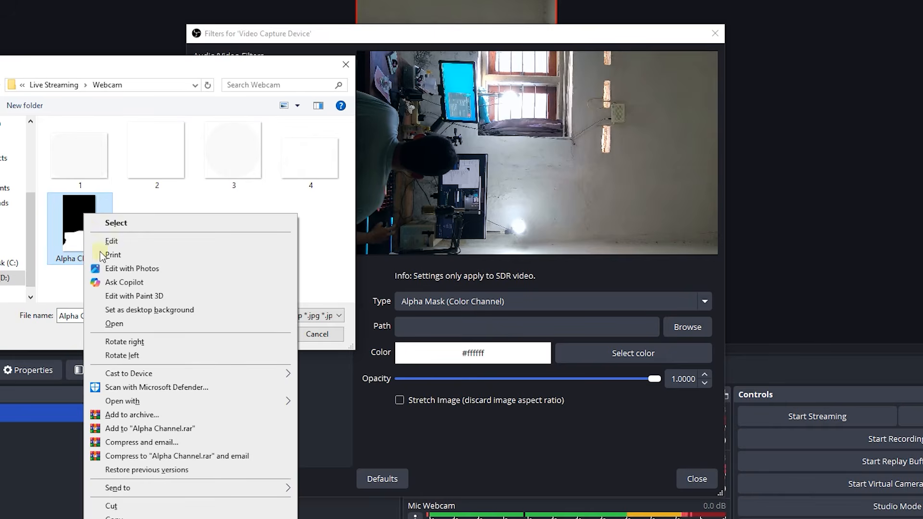
click(140, 342)
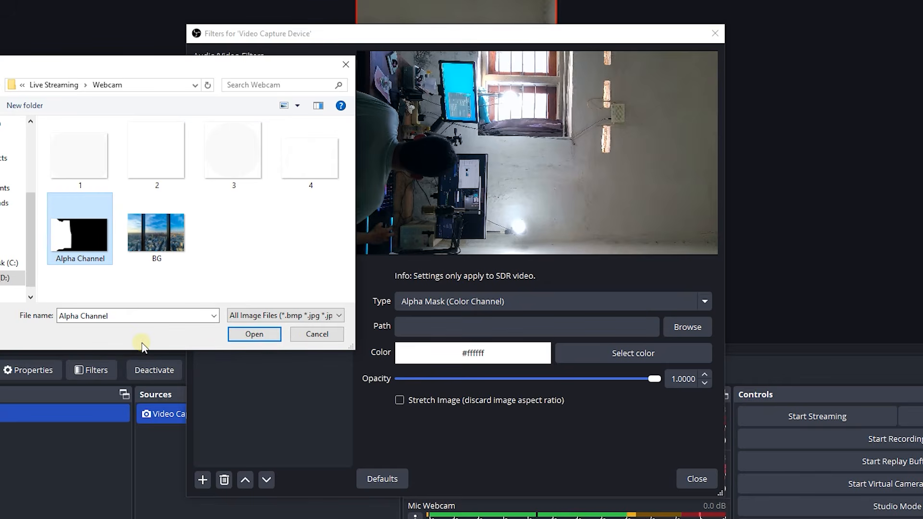
click(256, 336)
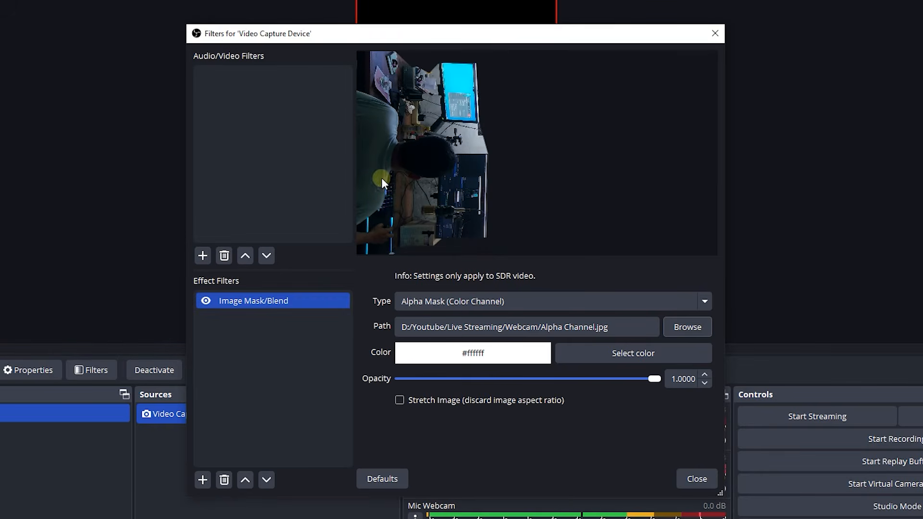
click(696, 479)
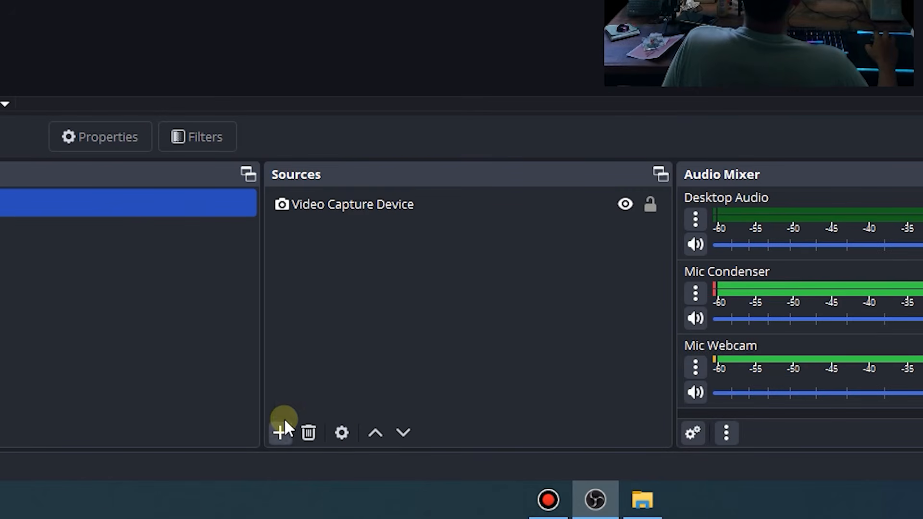
- Add a new Image source that uses the BG picture from the Webcam folder
click(281, 432)
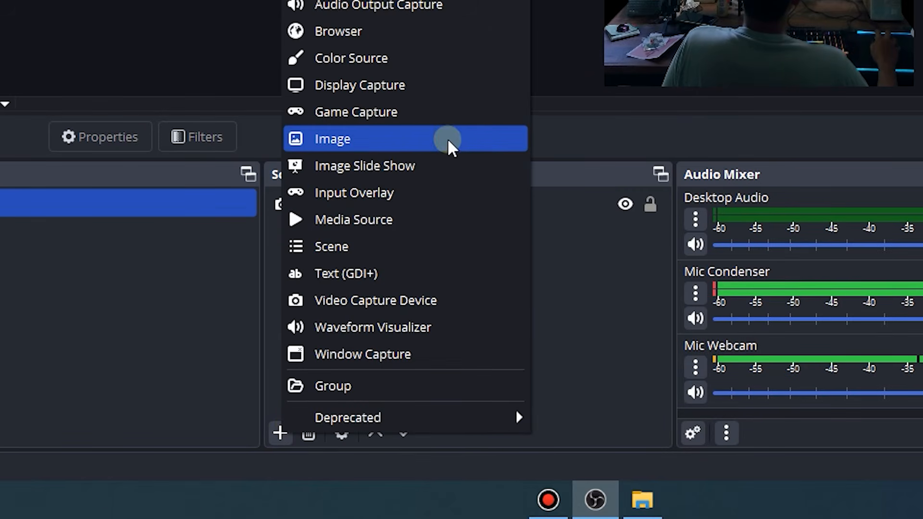
click(375, 140)
click(503, 390)
click(673, 287)
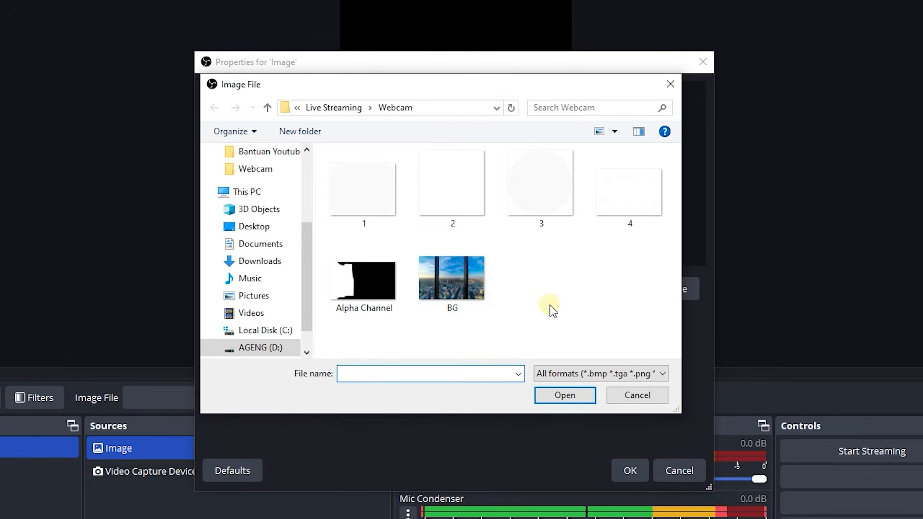
click(469, 283)
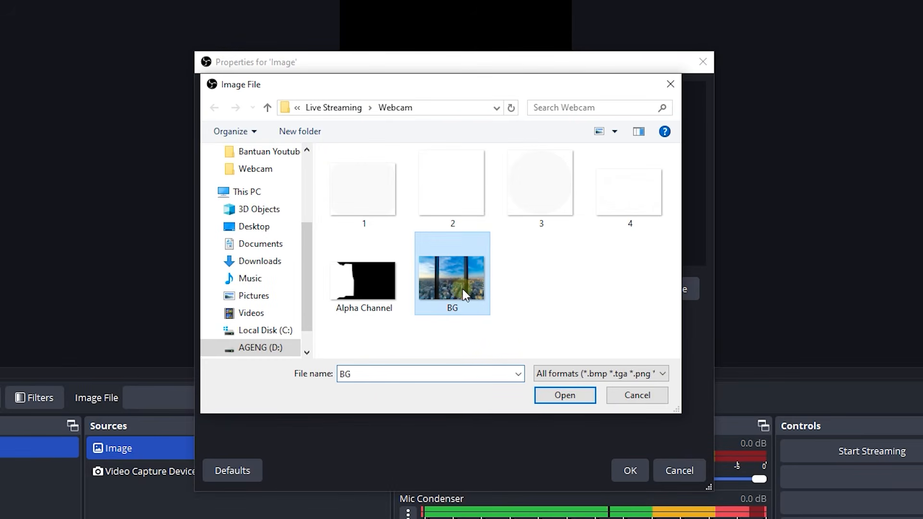
click(565, 396)
click(629, 469)
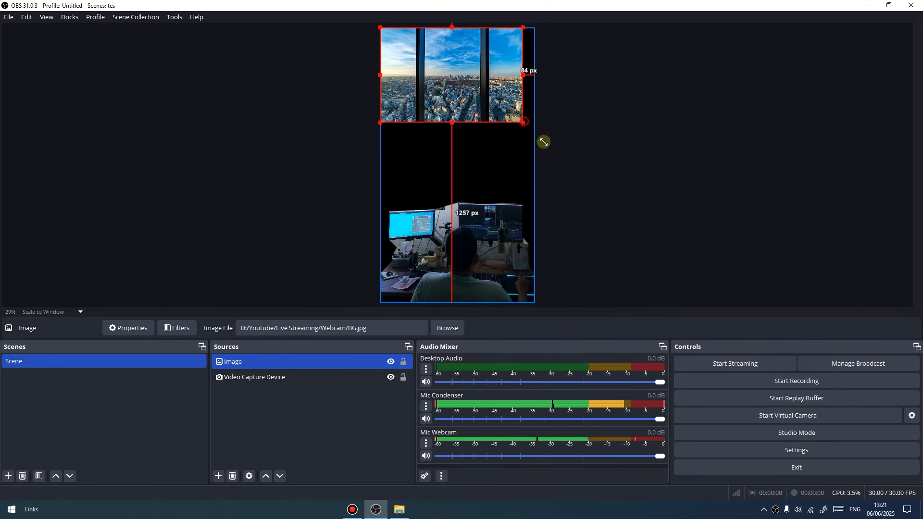
- Enlarge the BG image to end about 171 px above the canvas's lower edge, and centre it horizontally over the portrait canvas
drag(543, 142, 713, 301)
drag(690, 238, 563, 236)
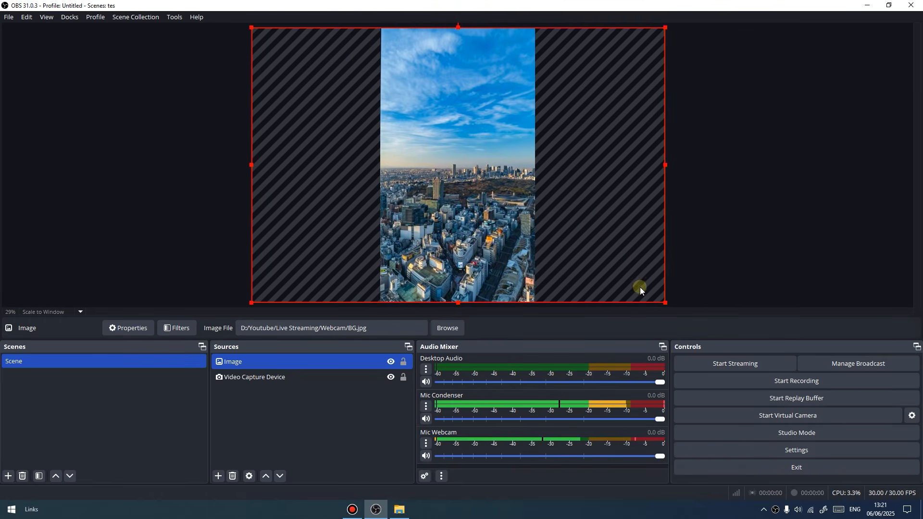
drag(657, 299, 585, 274)
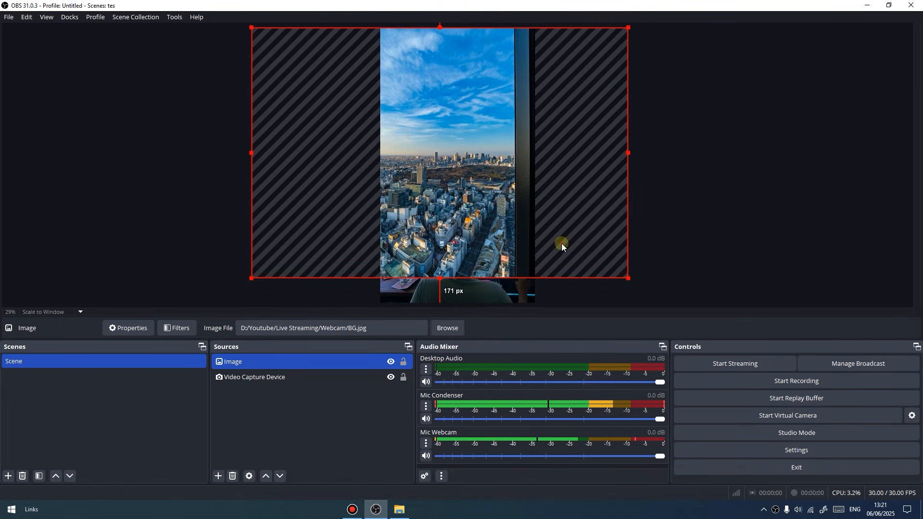
drag(562, 243, 576, 243)
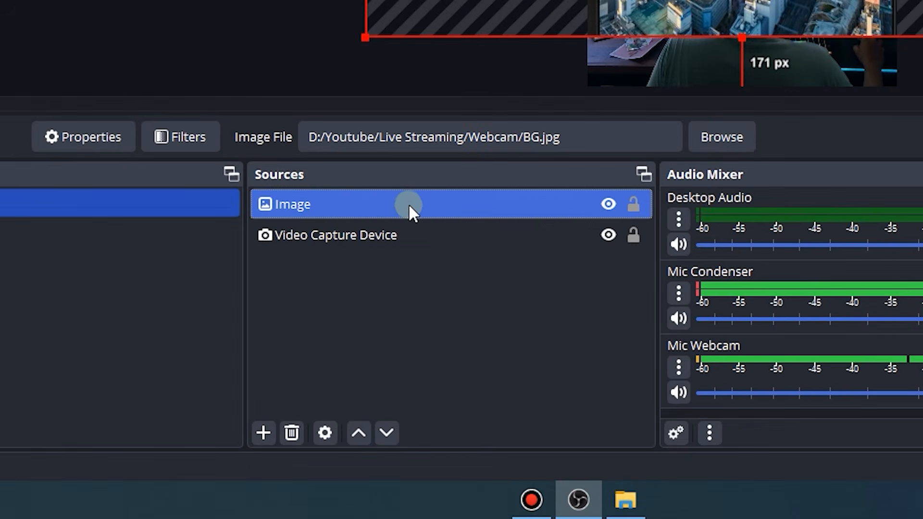
- Reorder the sources to place Image behind Video Capture Device, then clear the source selection
drag(393, 229, 442, 242)
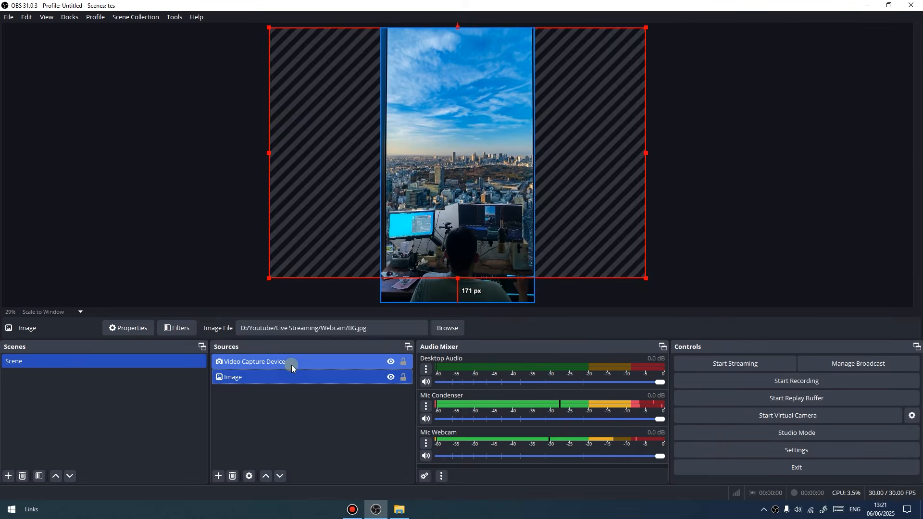
click(291, 366)
click(323, 419)
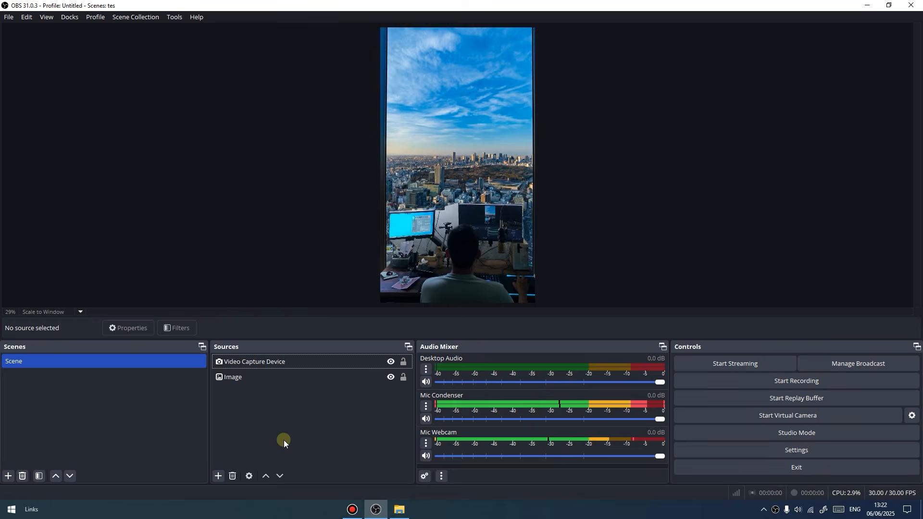
- Switch to TikTok LIVE Studio and add a Camera source using OBS Virtual Camera to the Portrait scene
click(2, 514)
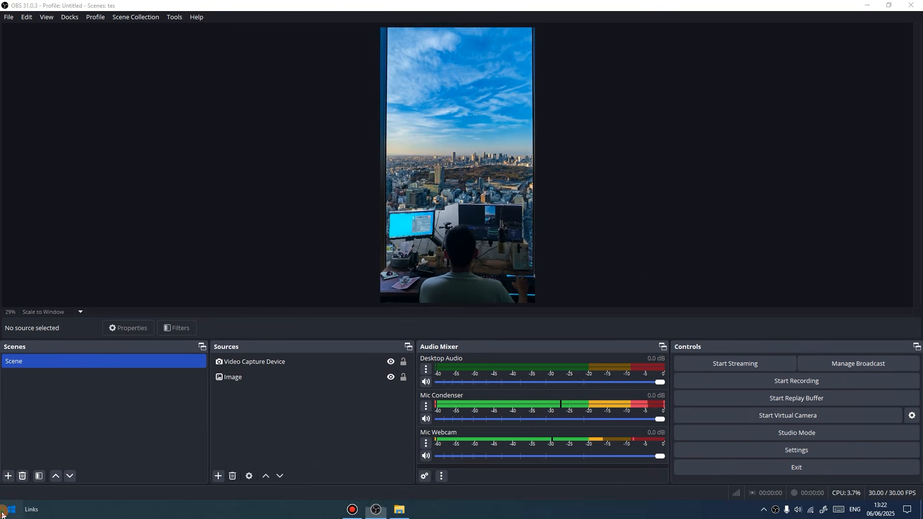
click(430, 315)
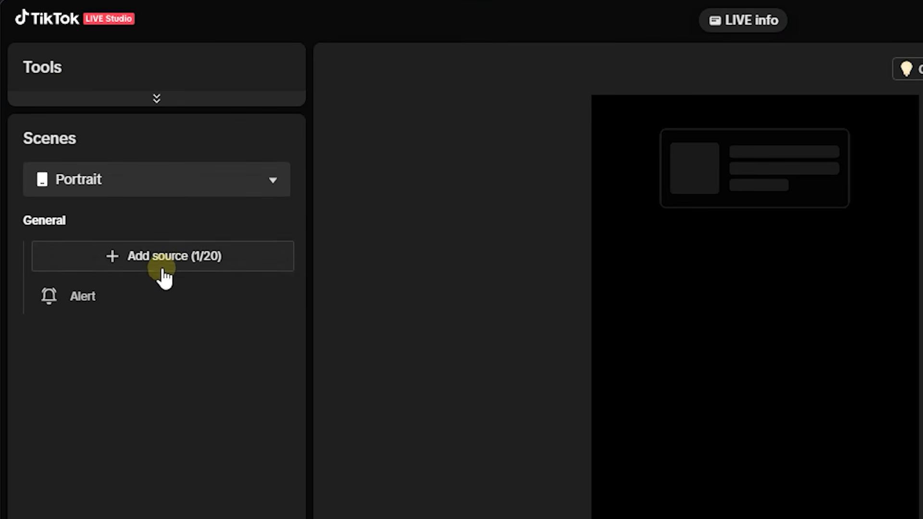
click(173, 262)
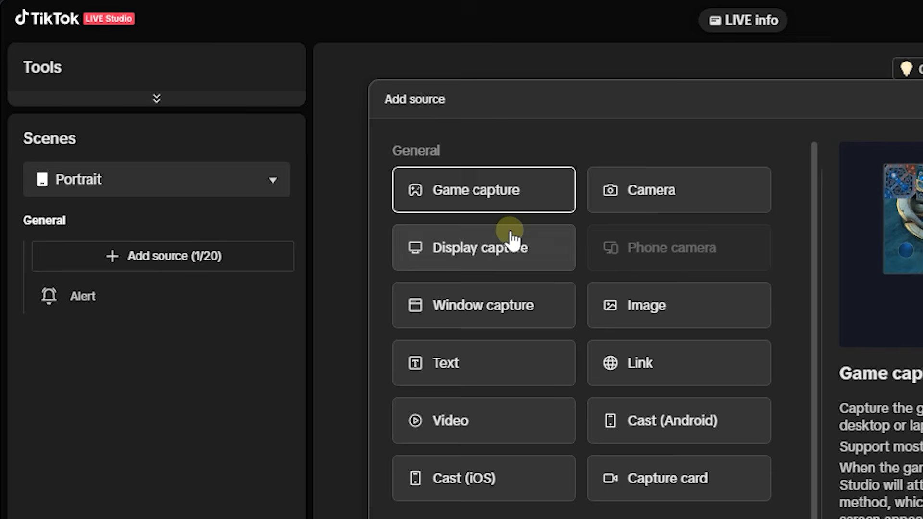
click(663, 201)
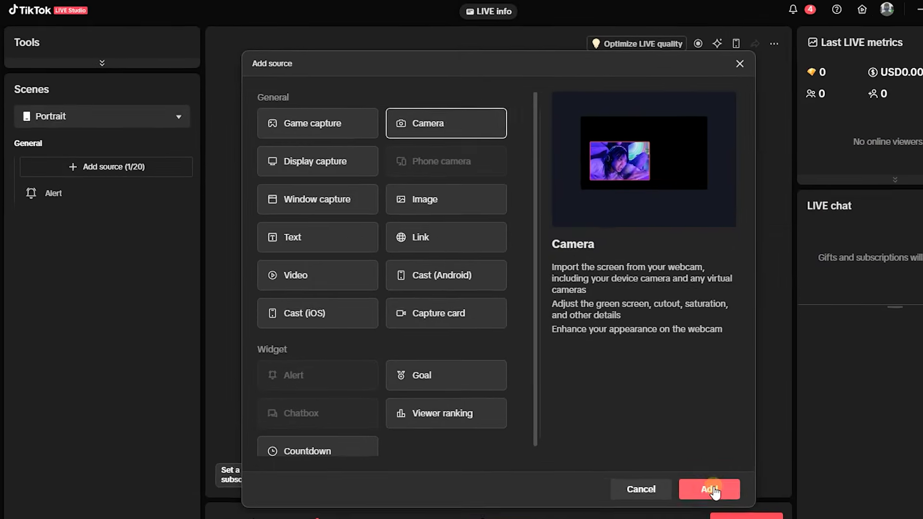
click(725, 497)
drag(537, 96, 344, 73)
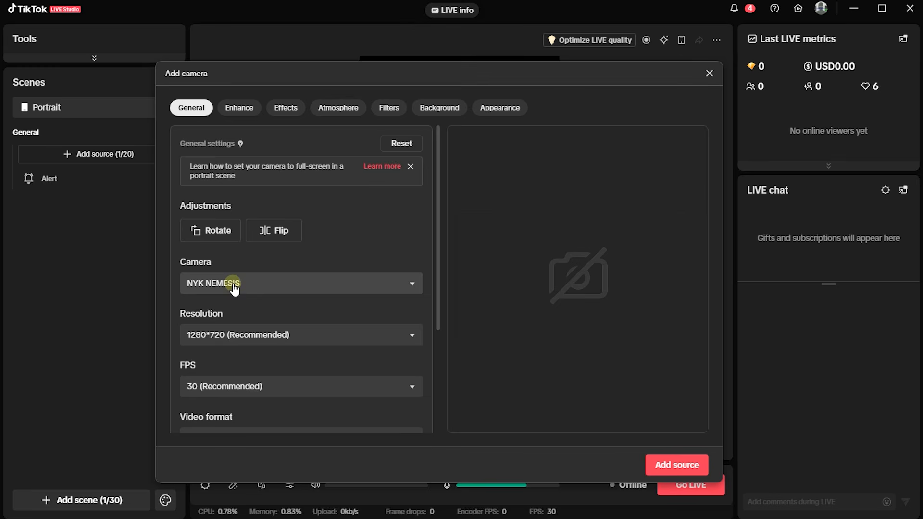
click(233, 284)
click(266, 335)
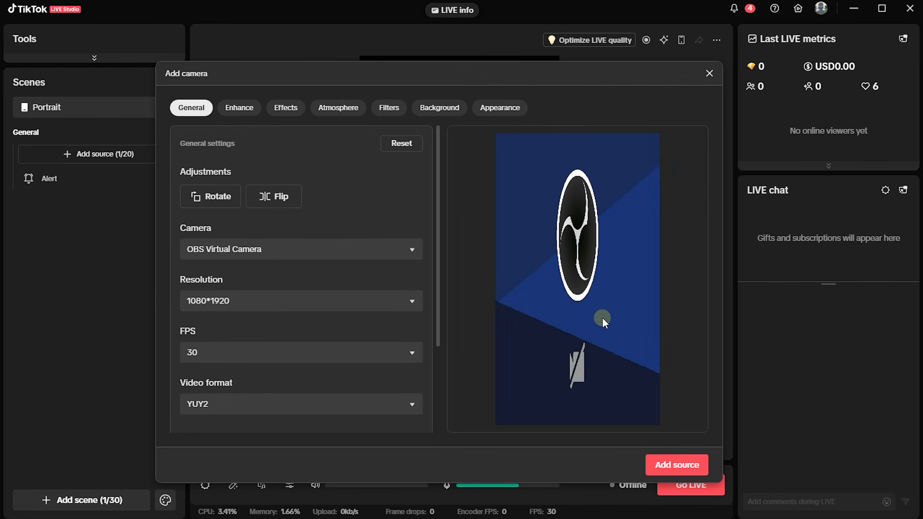
click(680, 467)
click(464, 253)
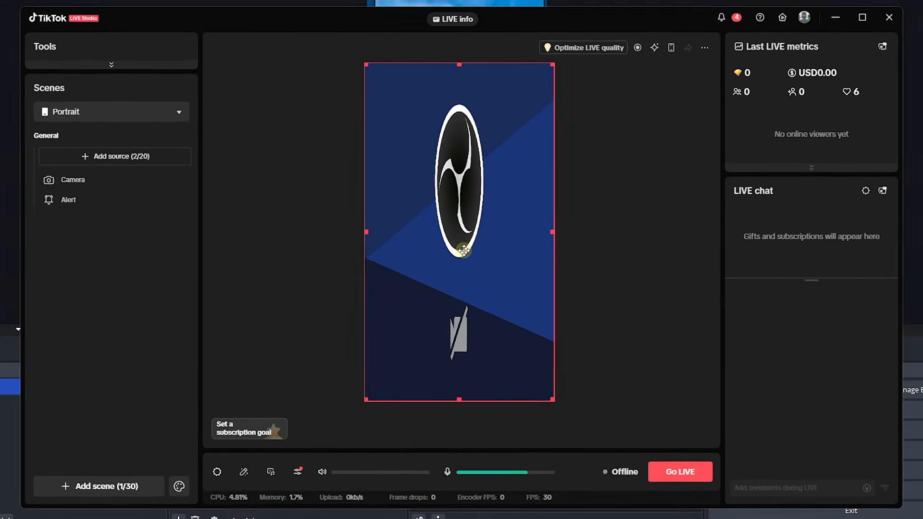
- Start the virtual camera in OBS and return to TikTok LIVE Studio
click(615, 10)
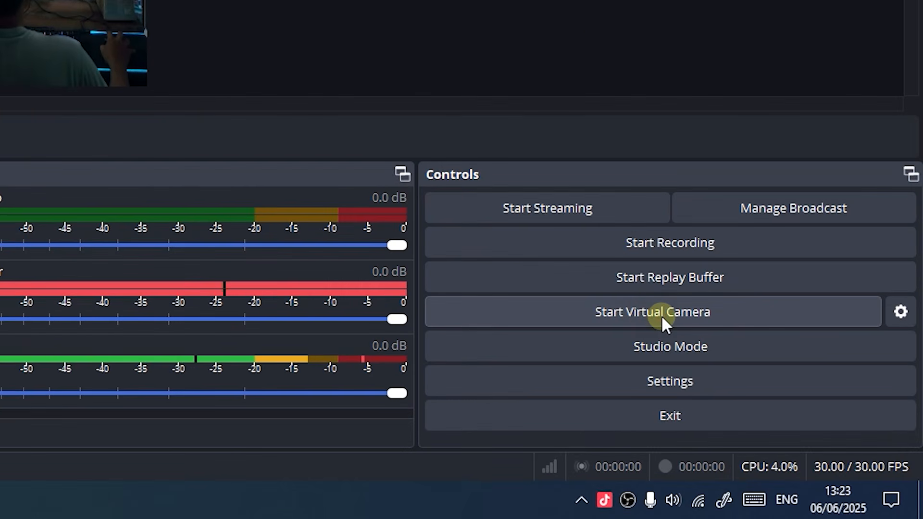
click(662, 316)
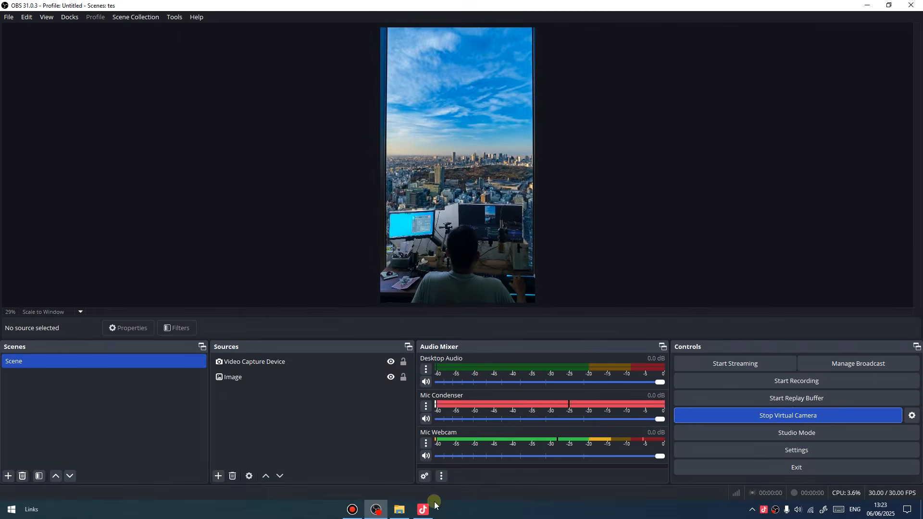
click(424, 509)
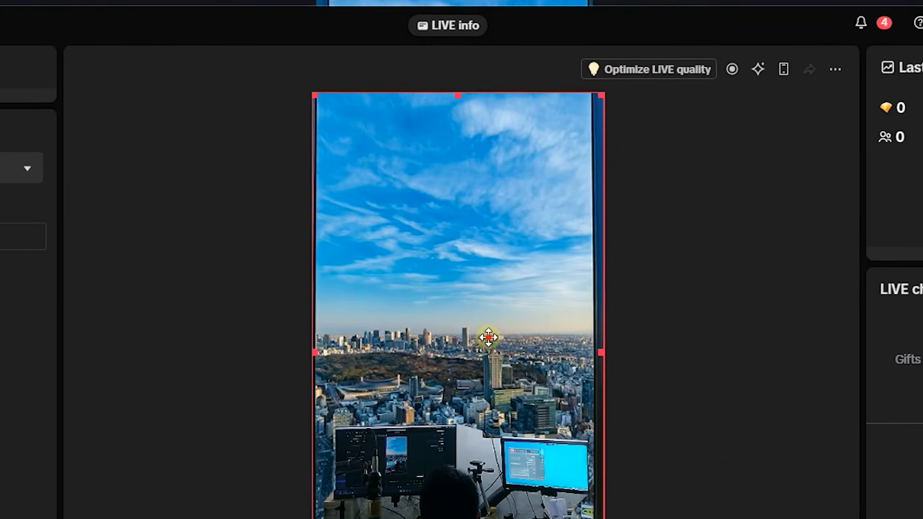
- Flip the camera source horizontally in the portrait preview, deselect it, and reposition the studio window
click(481, 265)
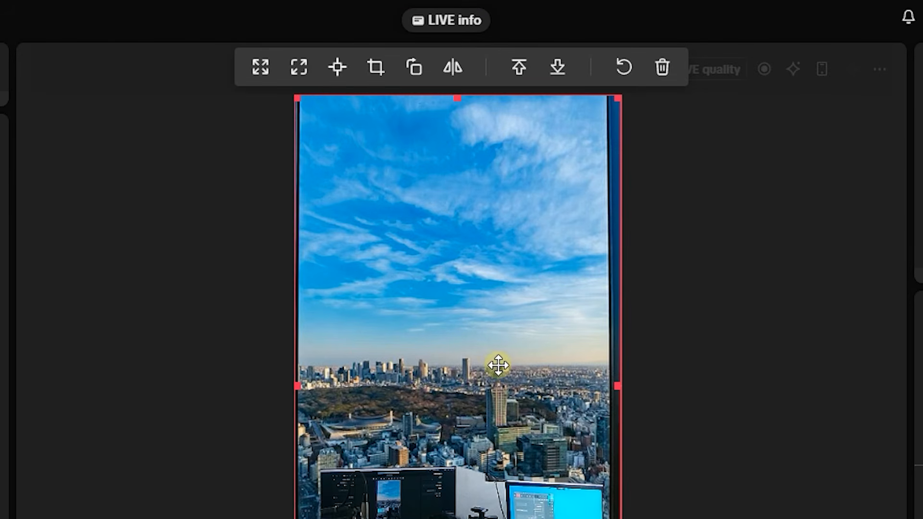
click(452, 68)
click(597, 228)
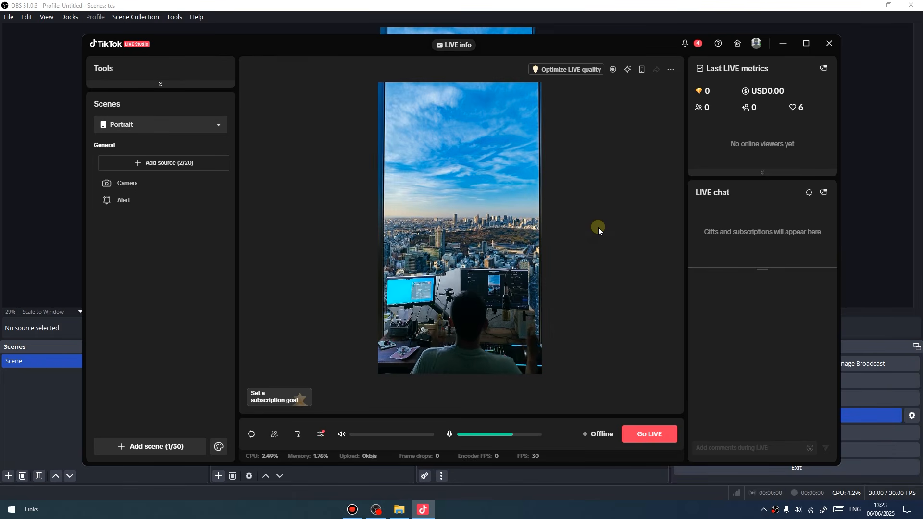
drag(614, 55, 597, 62)
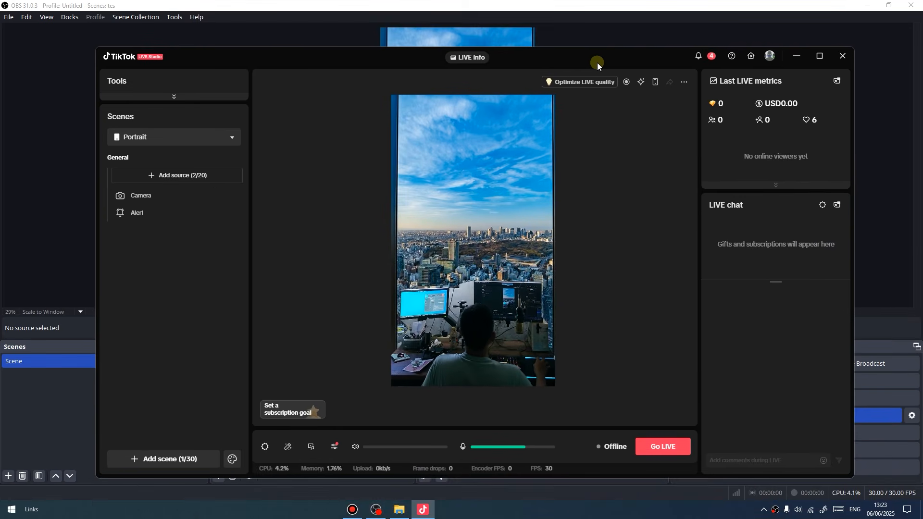